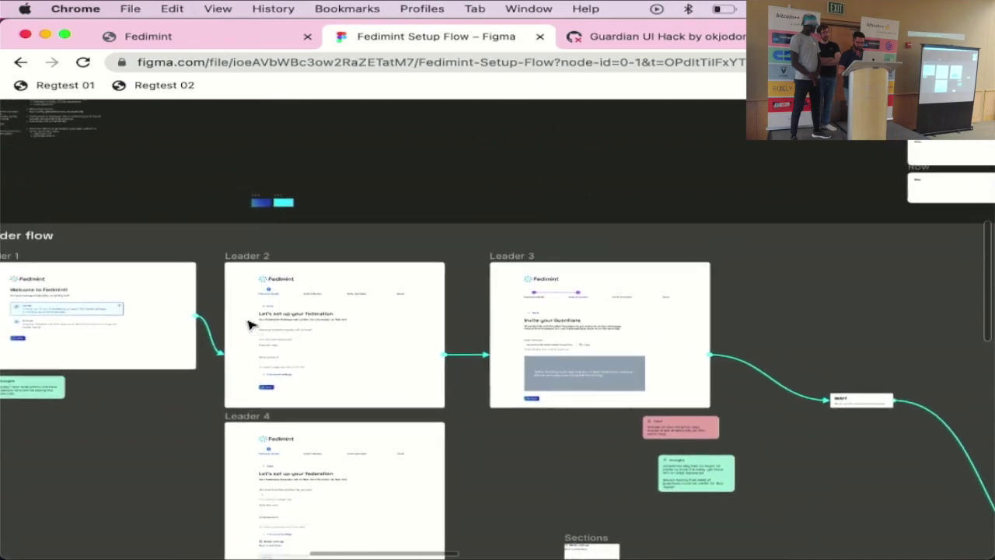
Pan across the Figma canvas to review the setup-flow Variations frames
scroll(250, 325, right, 10)
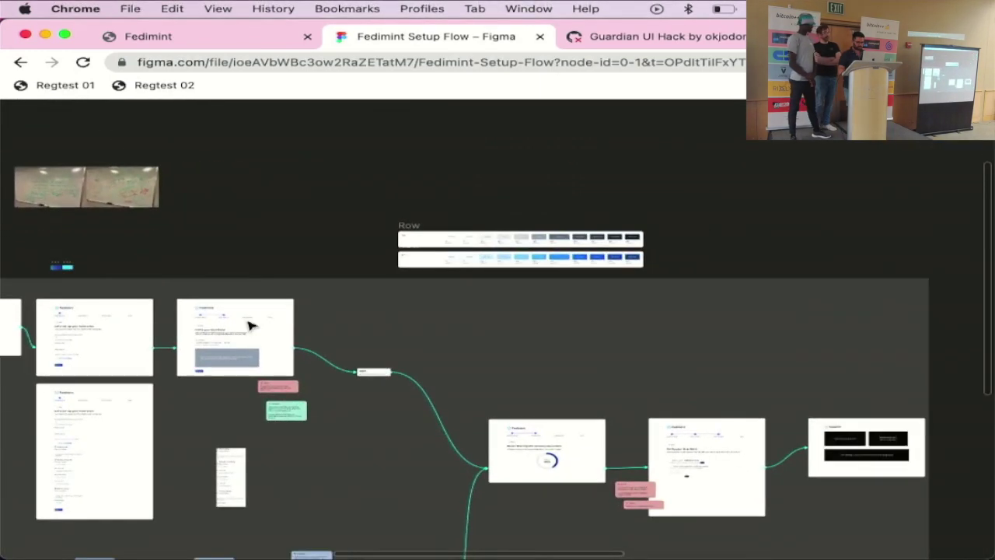
scroll(250, 325, right, 2)
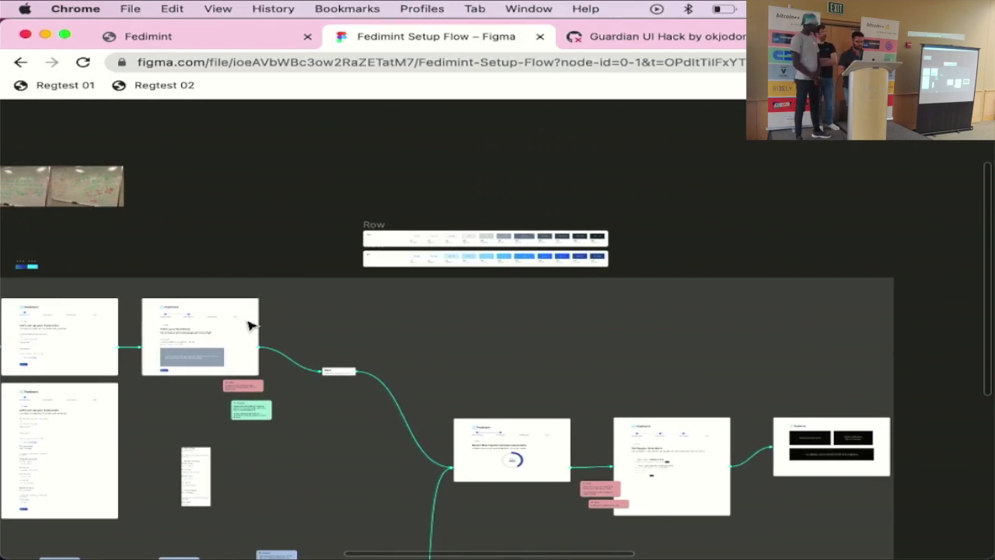
scroll(250, 325, right, 1)
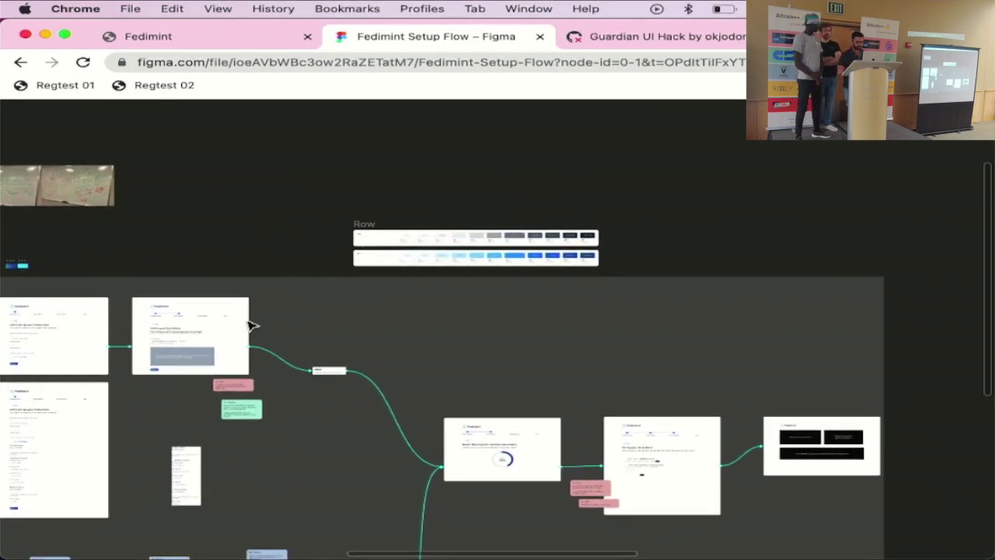
scroll(250, 325, right, 10)
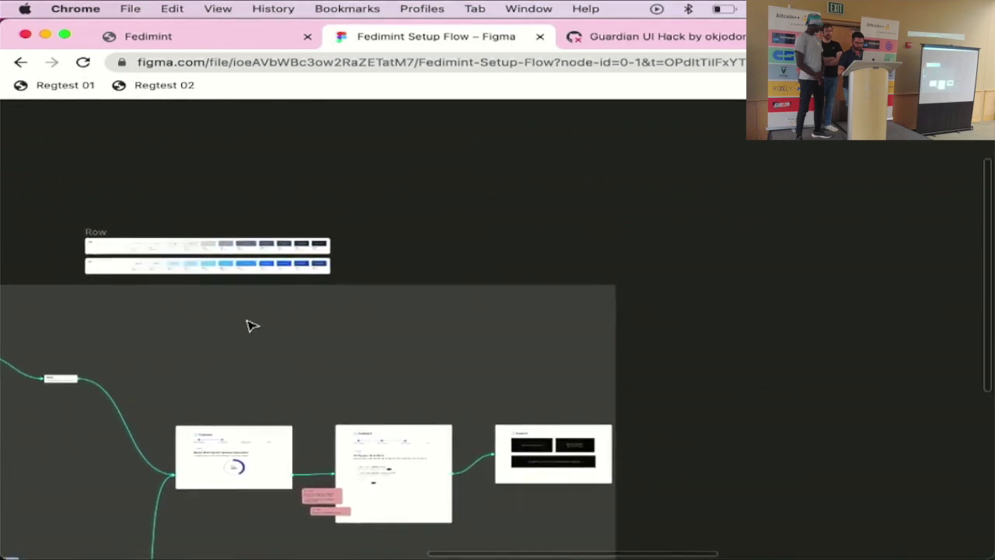
scroll(250, 325, right, 10)
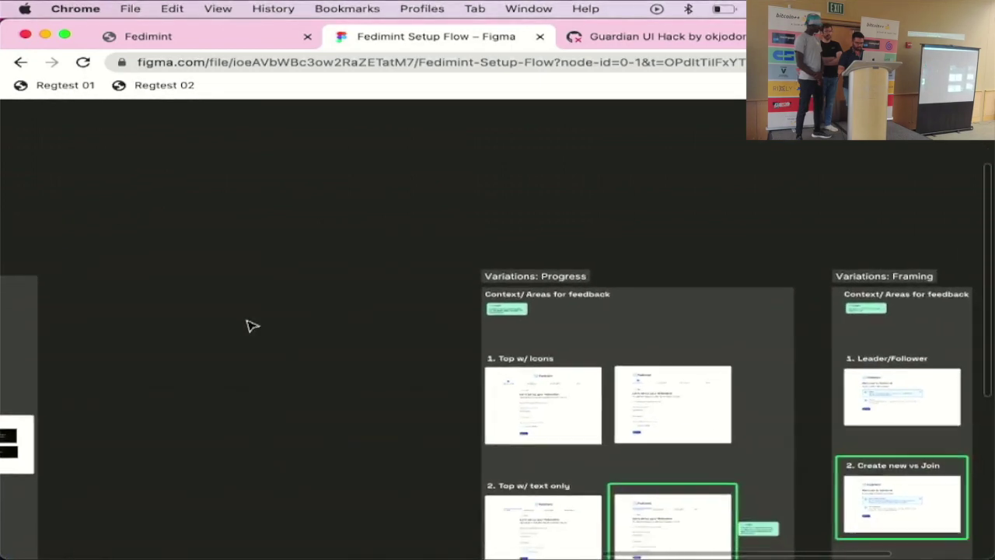
scroll(250, 325, down, 3)
scroll(250, 325, right, 10)
scroll(250, 325, down, 2)
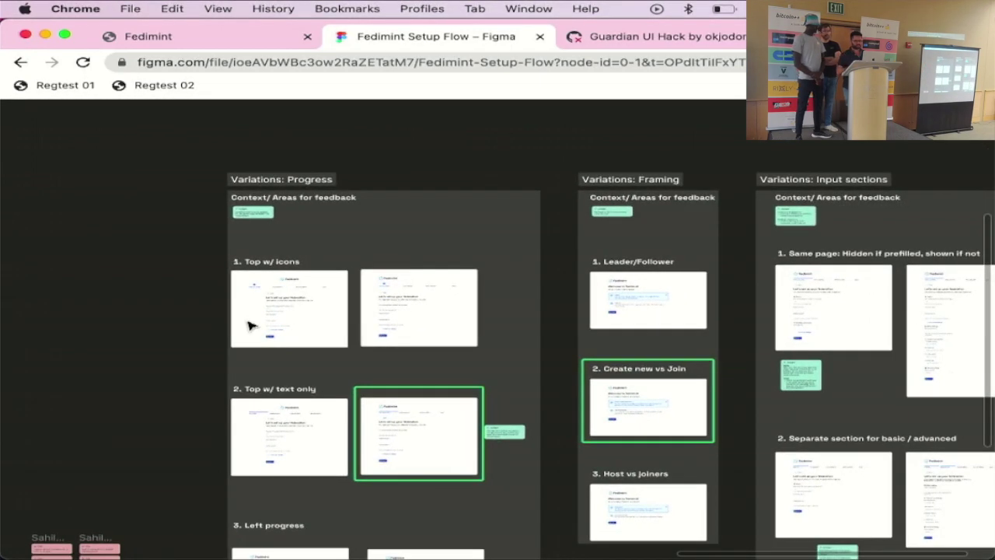
scroll(250, 325, right, 2)
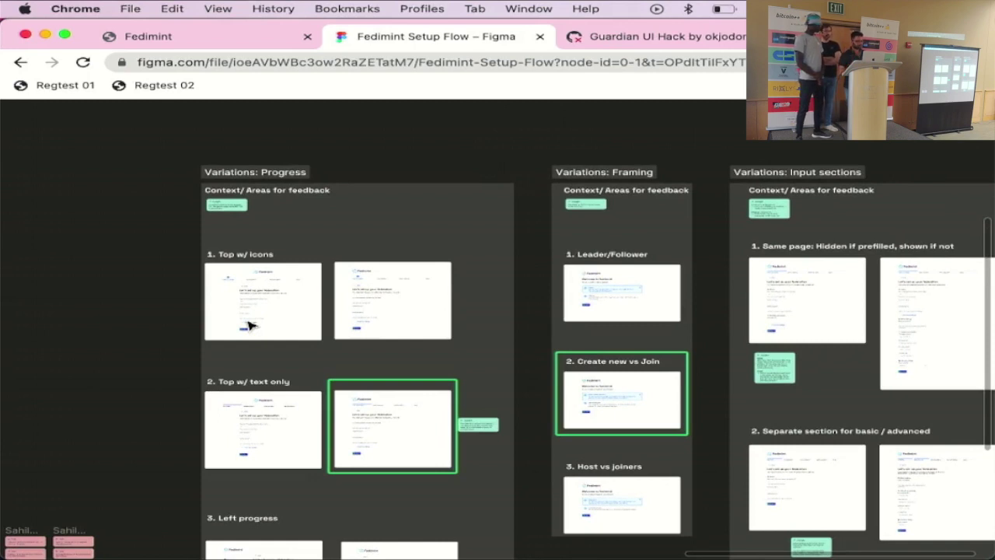
Finish reviewing the variations and bring both Guardian UI welcome windows to the front
scroll(251, 325, right, 5)
scroll(250, 325, down, 3)
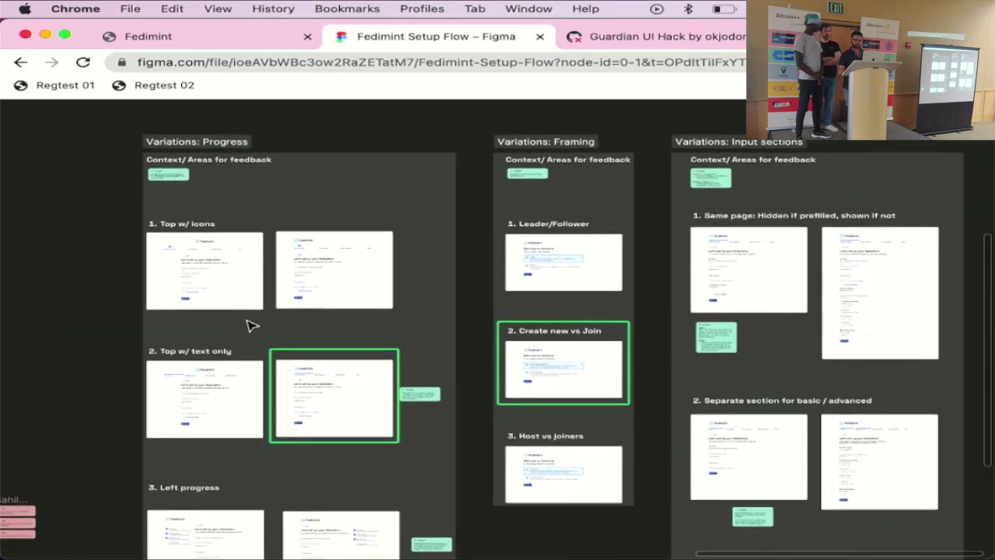
scroll(250, 325, right, 2)
scroll(250, 325, down, 1)
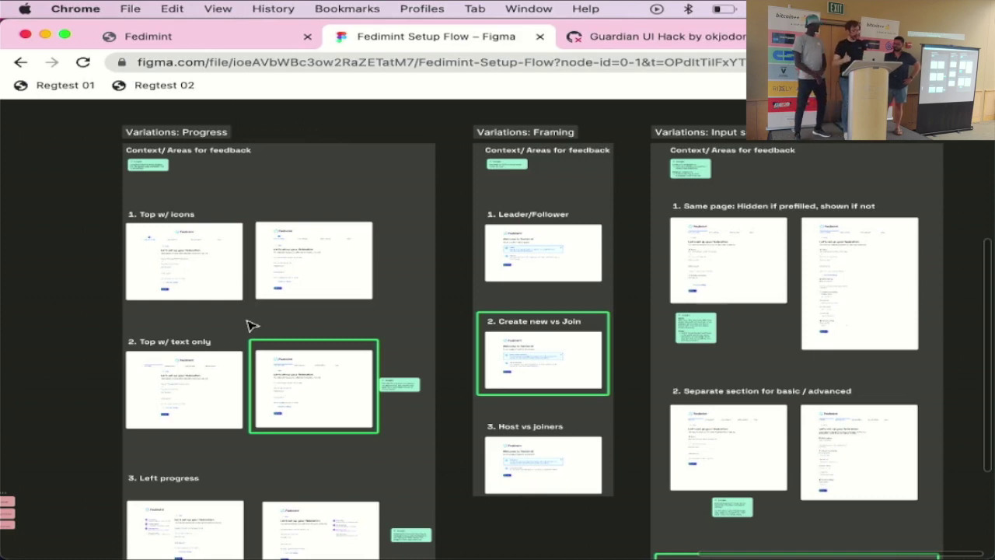
key(super+grave)
key(super+grave)
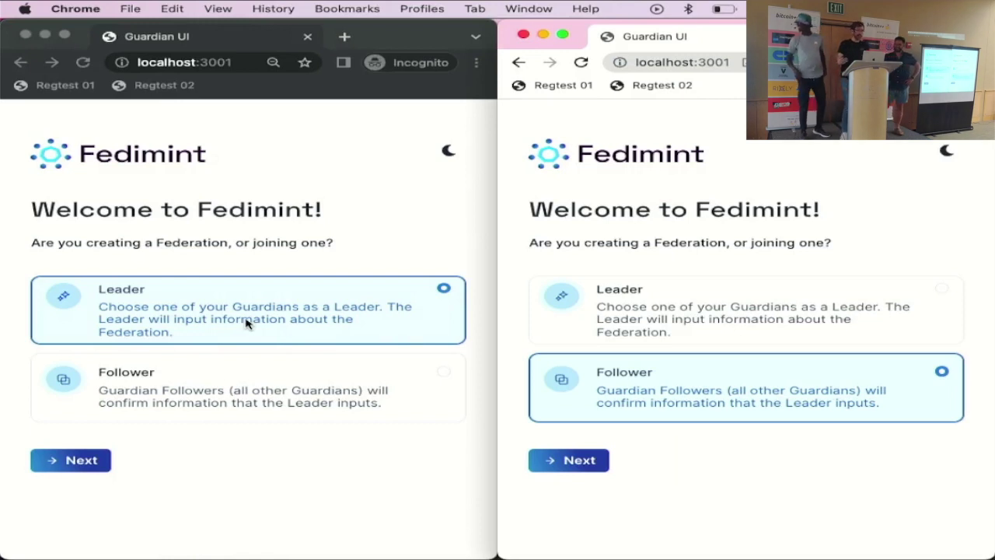
Keep Leader selected in the left window and Follower in the right window
click(276, 227)
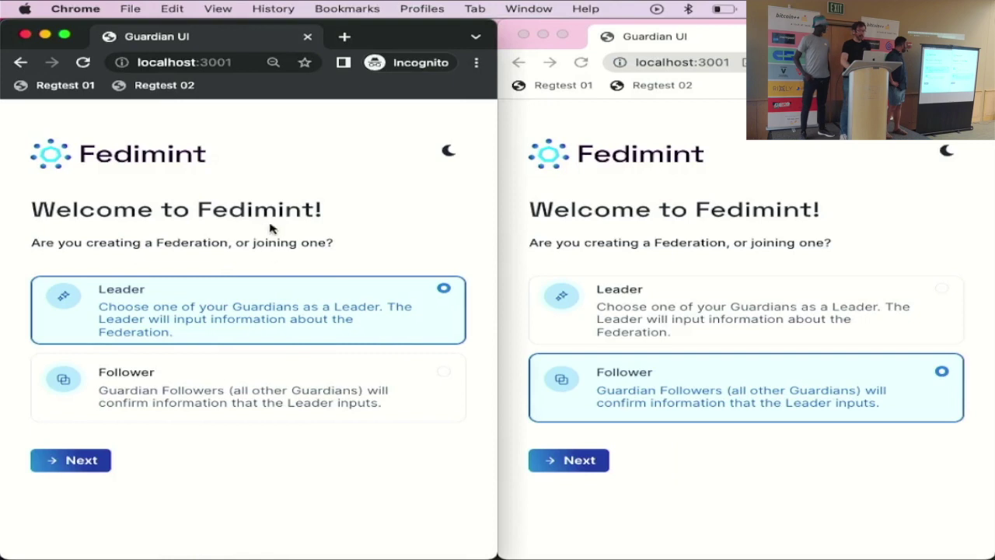
click(250, 396)
click(247, 301)
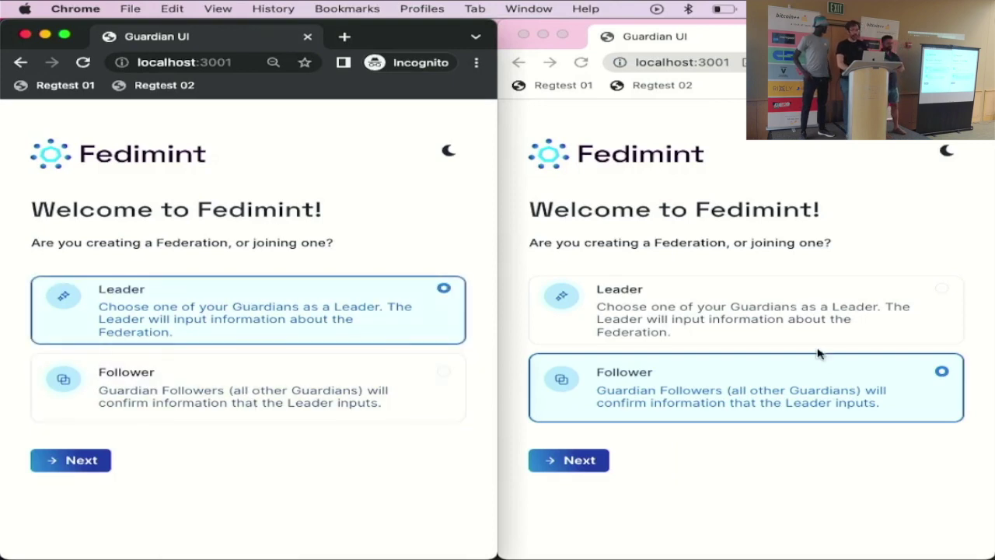
click(830, 264)
click(810, 316)
click(777, 396)
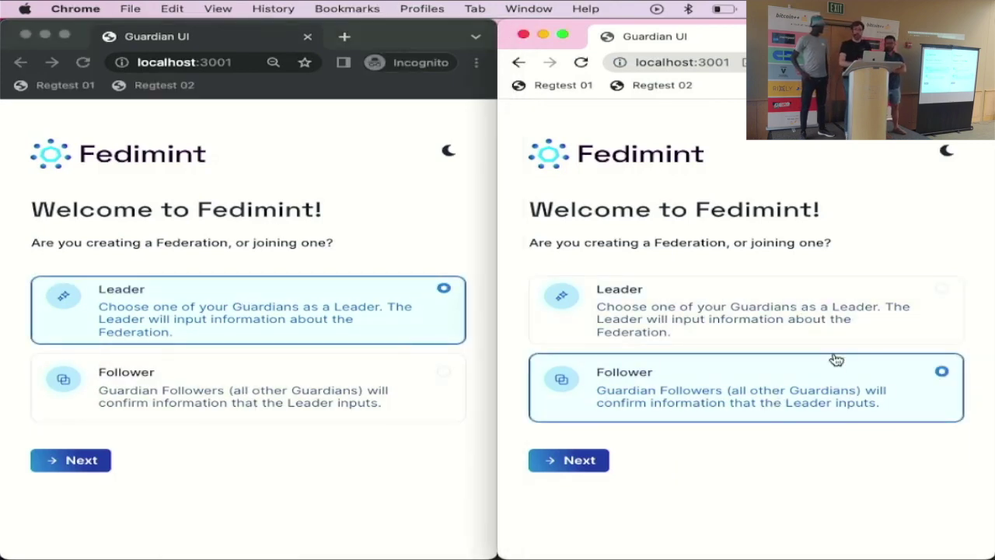
Continue as Leader in the left window to the empty federation setup form
click(167, 477)
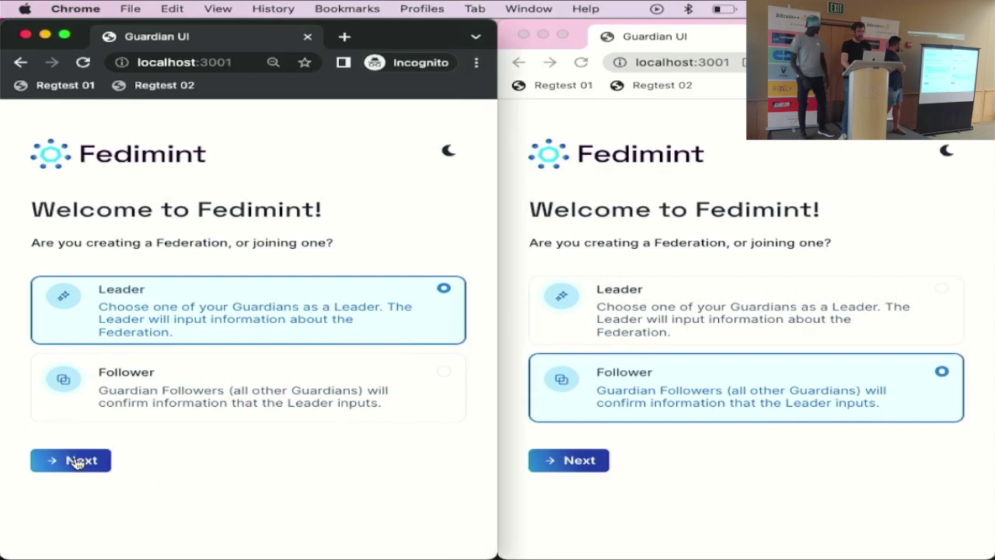
click(75, 460)
scroll(223, 252, down, 3)
scroll(223, 252, down, 5)
scroll(222, 249, up, 5)
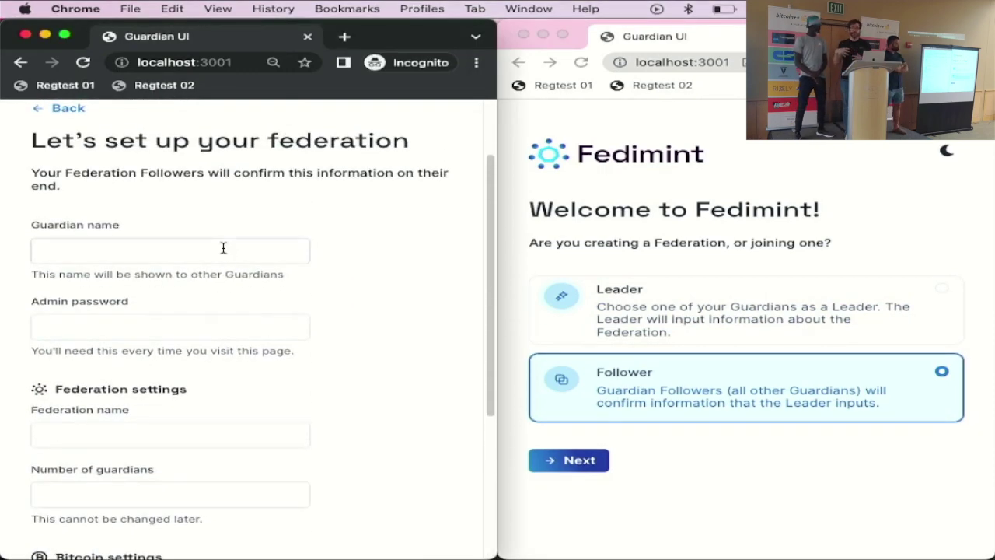
click(212, 248)
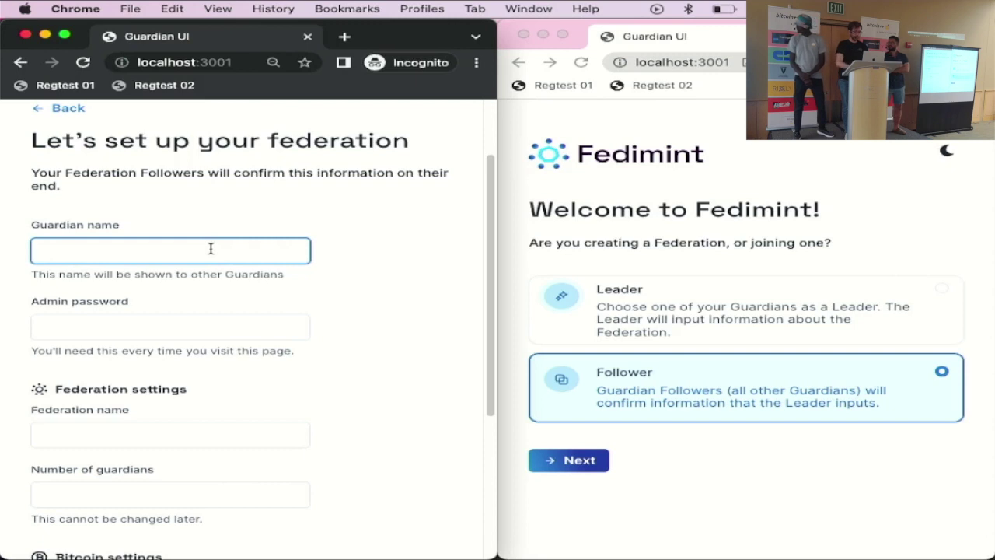
Enter guardian name 'Leader' and an admin password
text(Leader)
key(Tab)
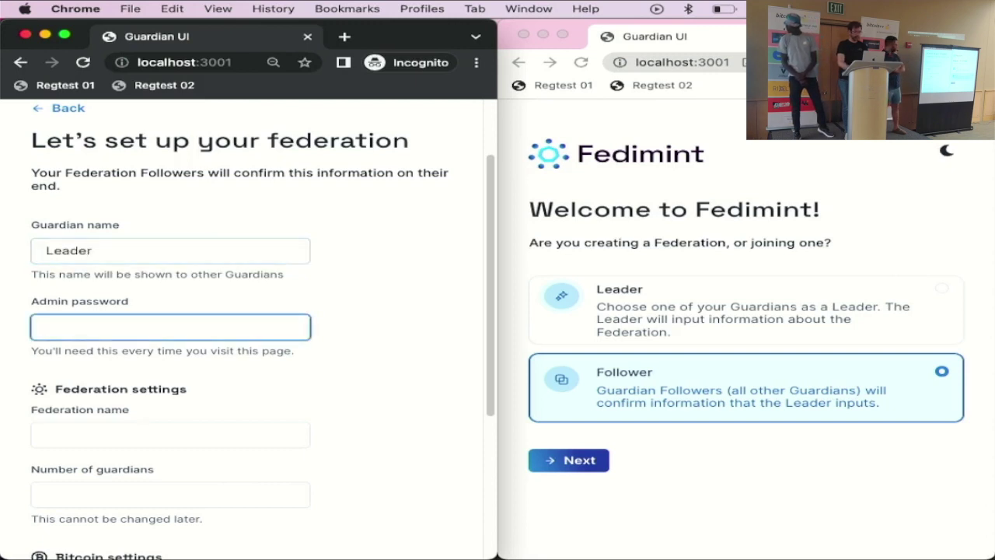
text(password)
scroll(204, 289, down, 3)
Name the federation 'Federation' with 2 guardians and begin entering block confirmations
click(142, 215)
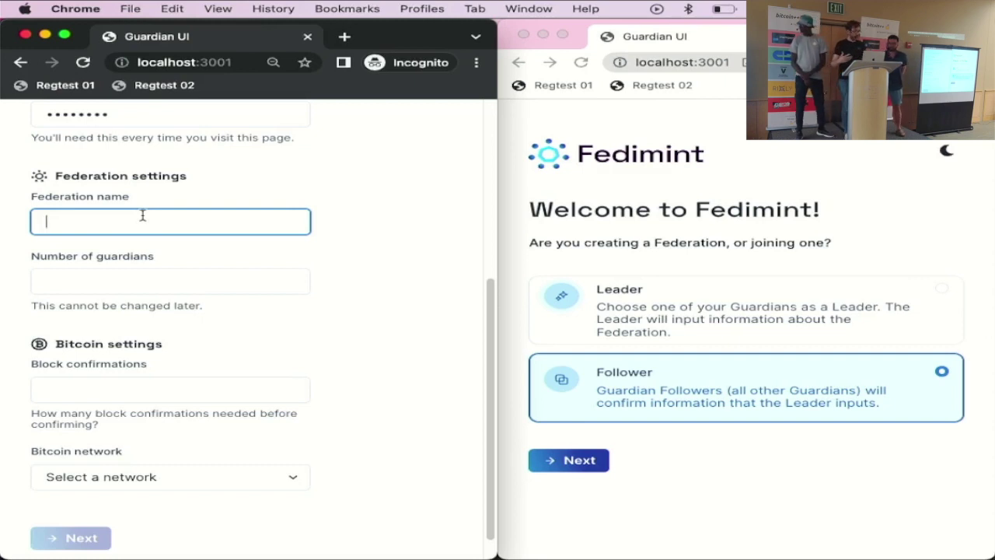
text(Federation)
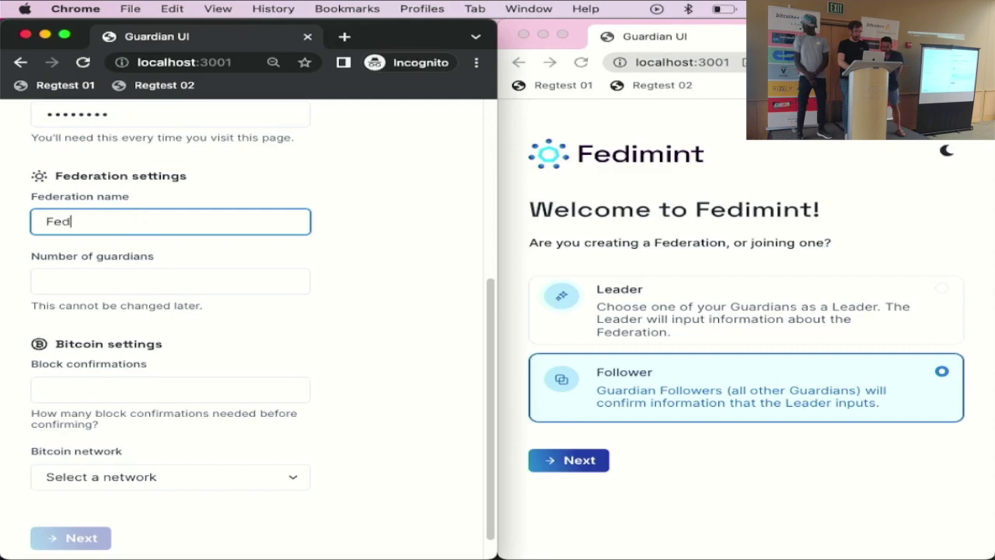
key(Tab)
text(2)
click(86, 391)
text(10)
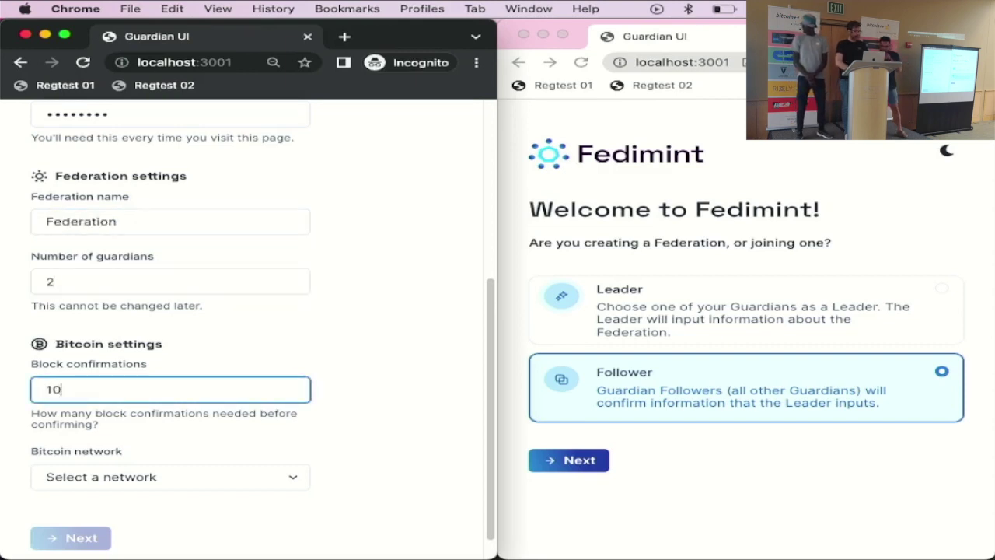
key(BackSpace)
key(BackSpace)
text(20)
Choose Mainnet, correct block confirmations to 10, and submit the federation settings
scroll(256, 335, down, 1)
click(91, 454)
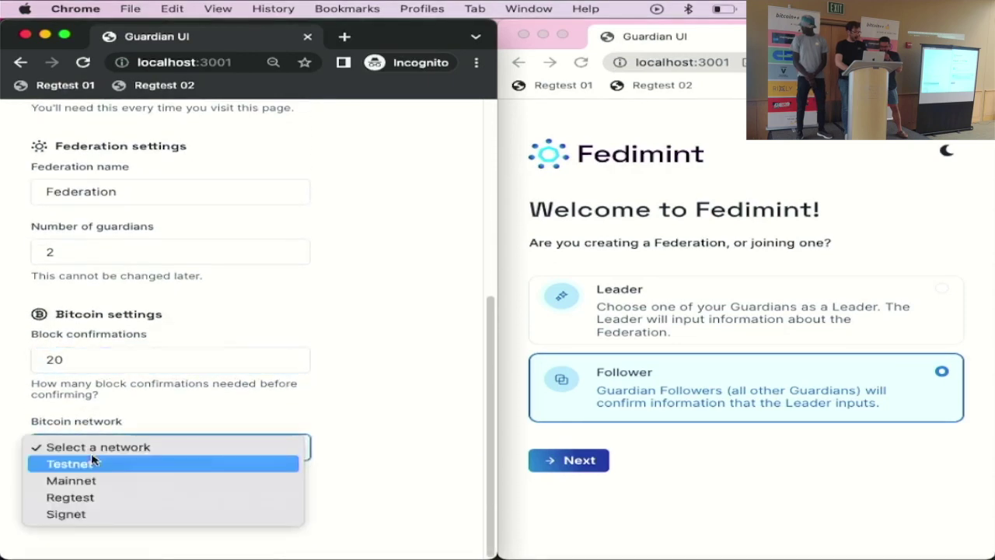
click(84, 481)
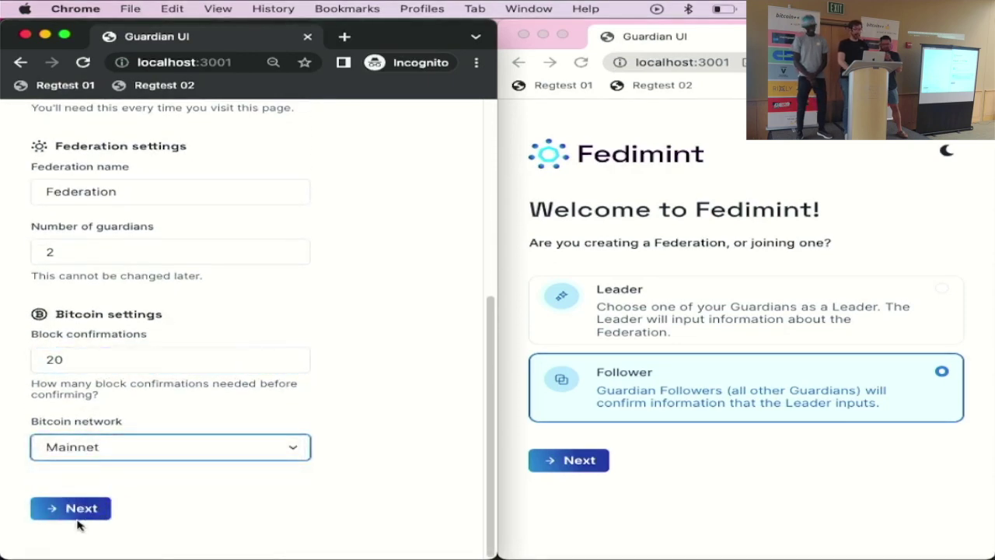
click(60, 352)
key(BackSpace)
text(1)
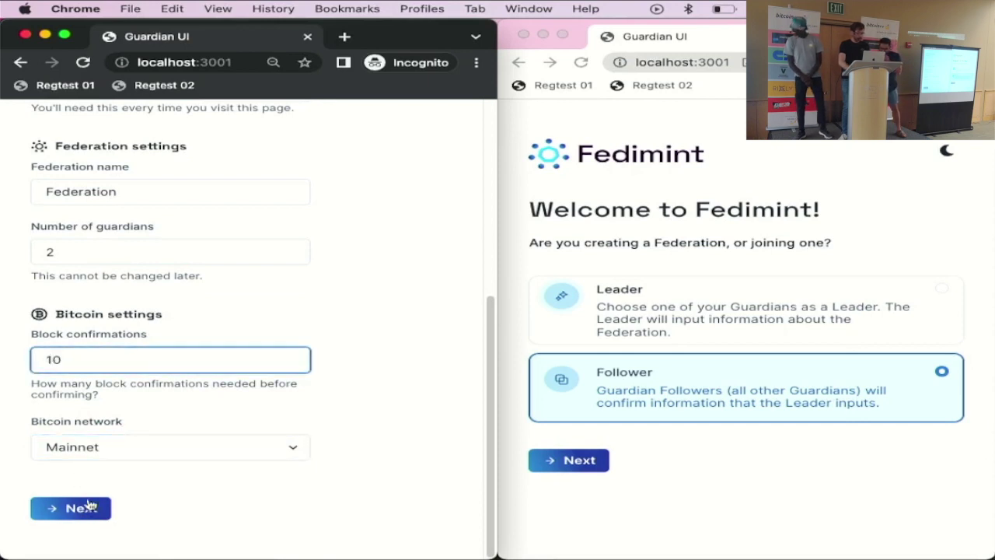
click(84, 482)
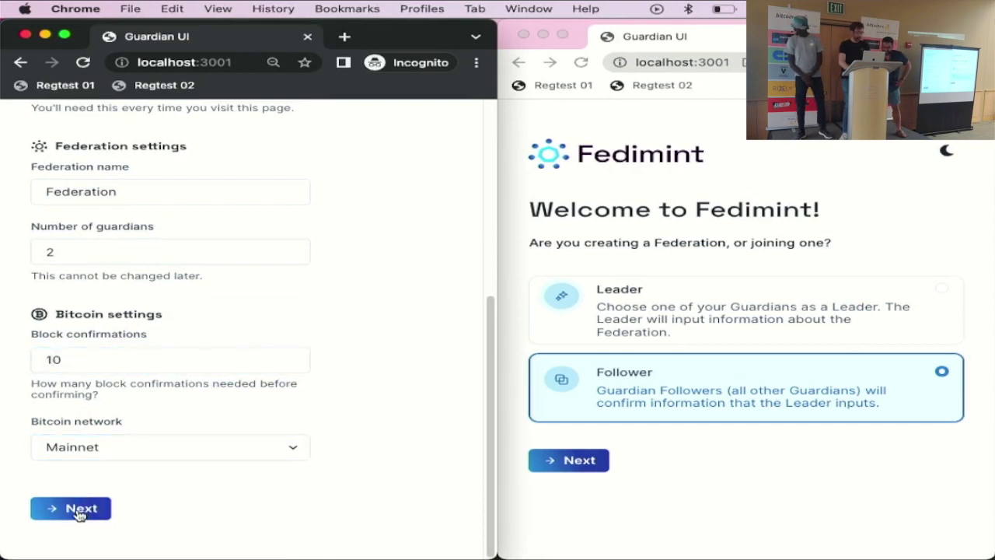
click(77, 510)
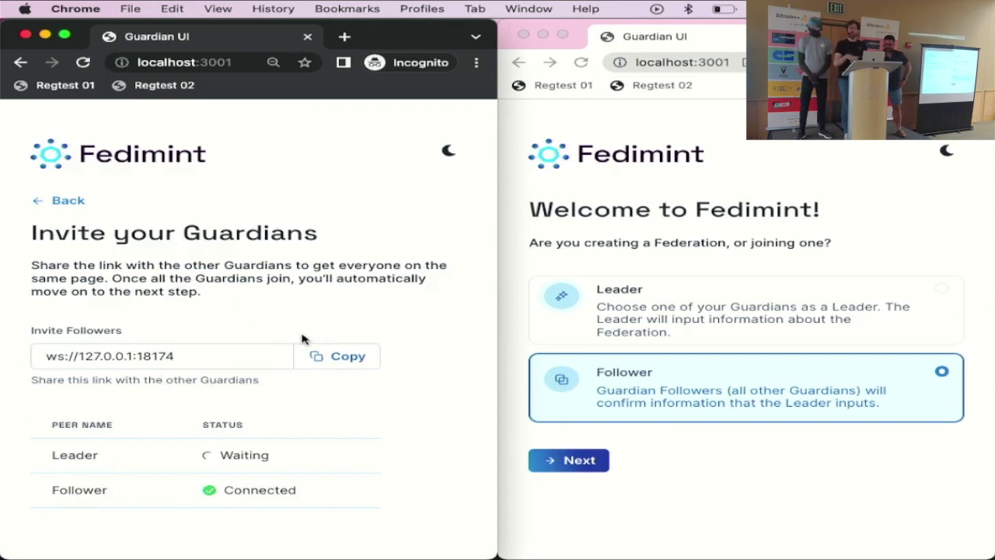
Copy the guardian invite link, then maximize the other guardian's window with Follower selected
click(346, 364)
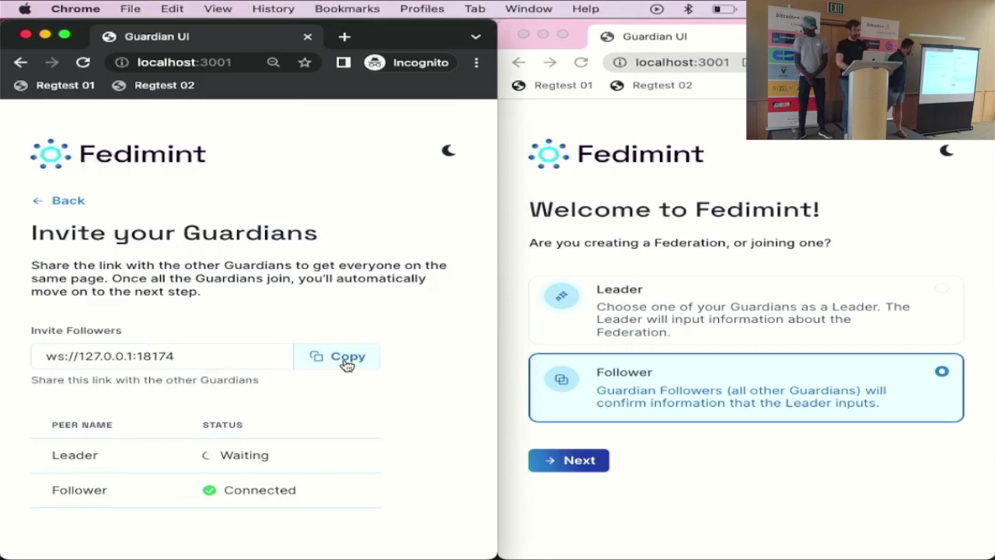
key(super+grave)
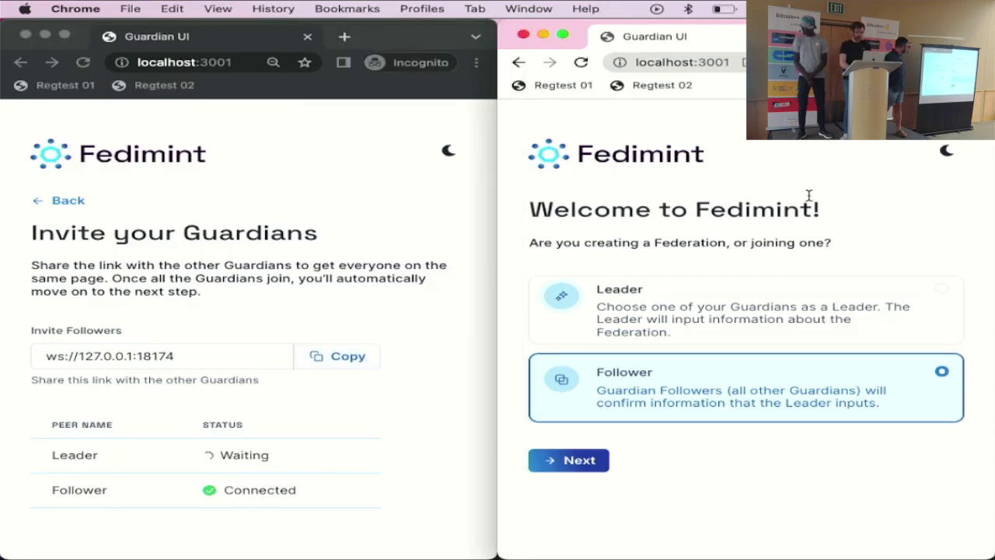
key(ctrl+alt+Return)
click(575, 302)
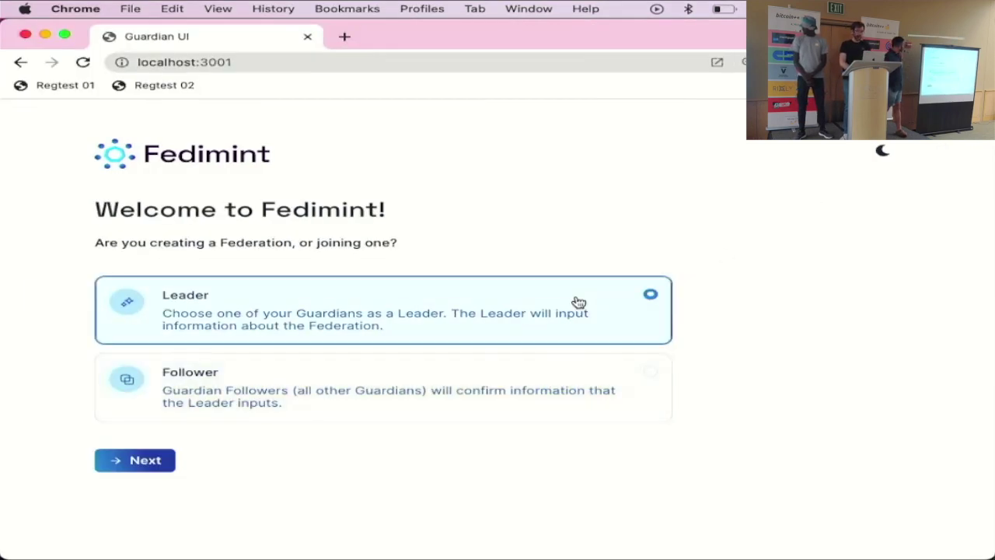
click(485, 379)
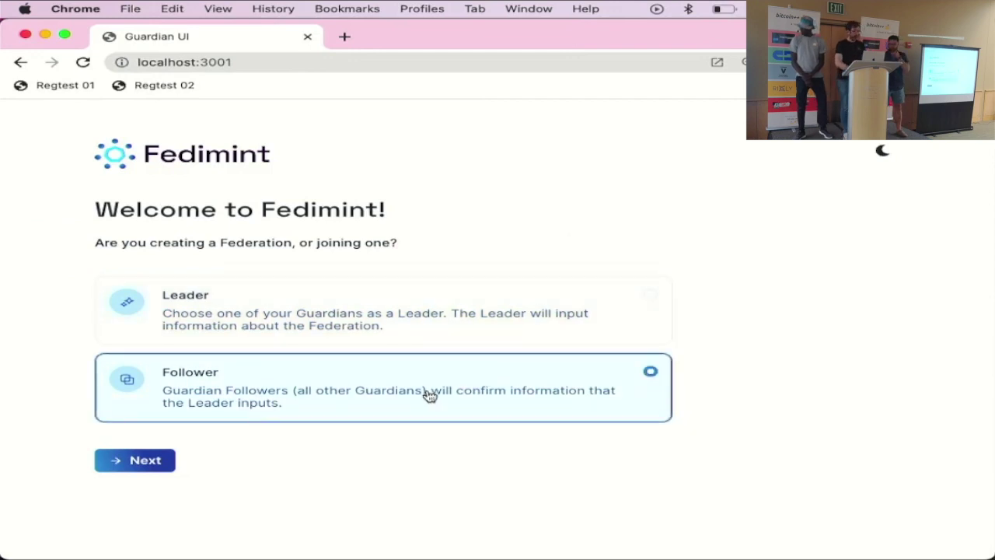
Continue as Follower with guardian name 'Follower' and an admin password
click(134, 462)
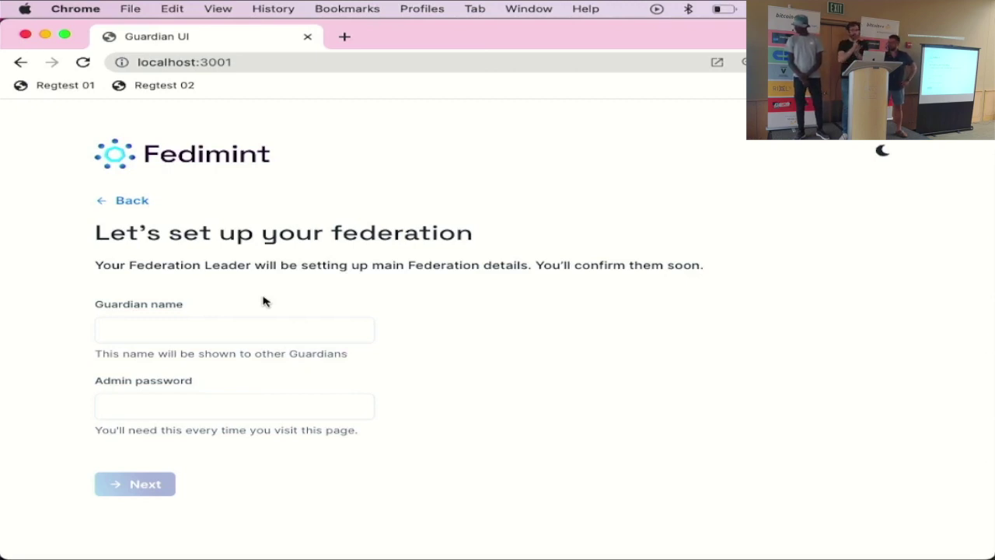
click(251, 338)
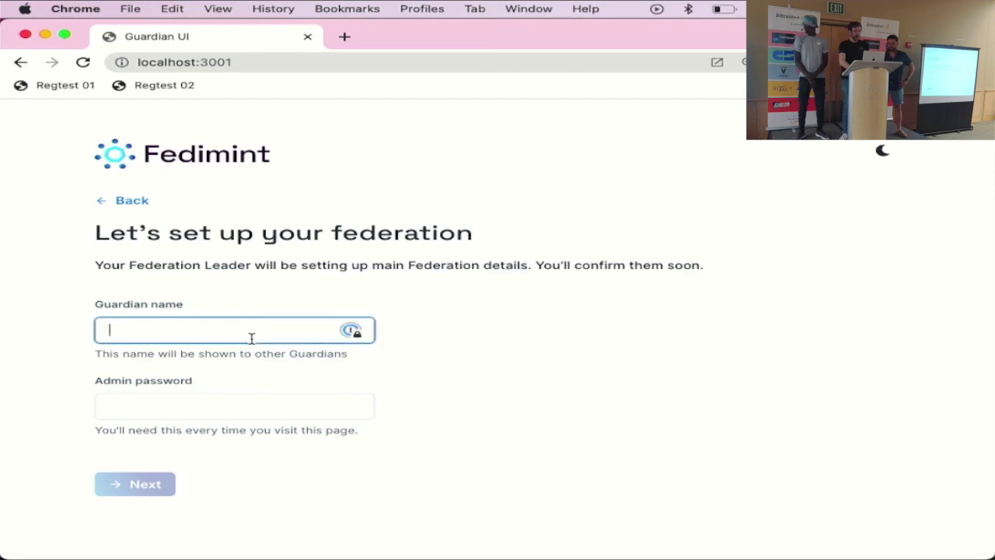
text(Follower)
key(Tab)
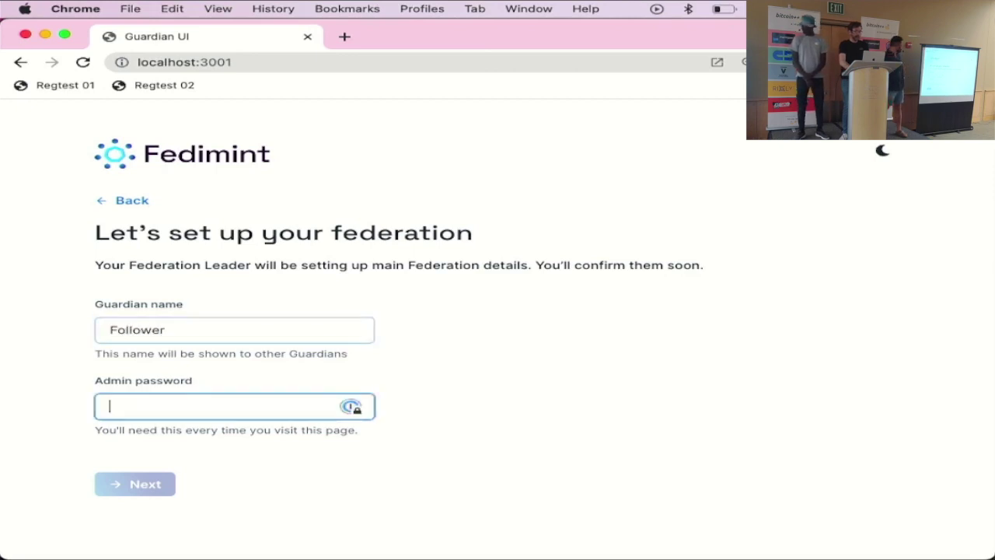
click(271, 487)
click(116, 486)
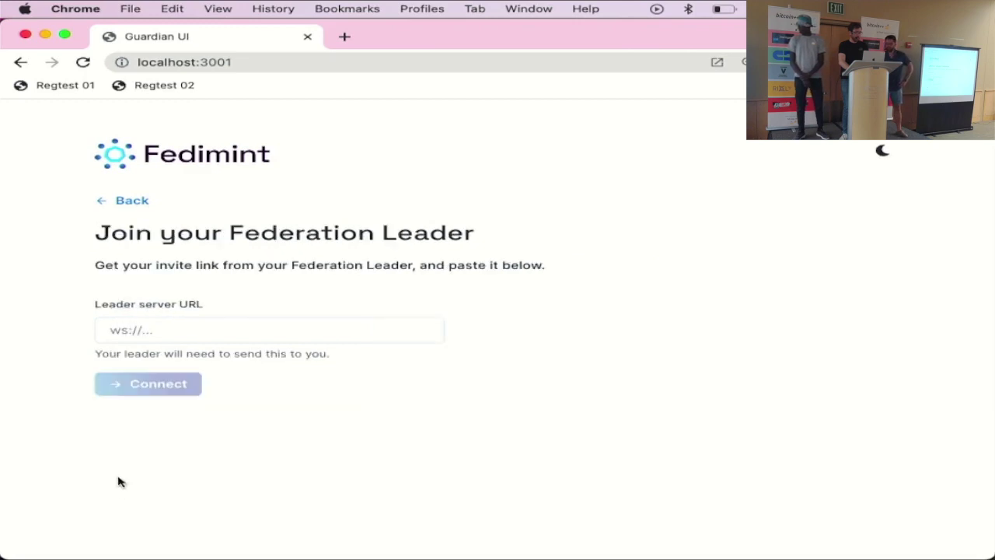
Connect to the leader at ws://127.0.0.1:18174
click(225, 325)
key(super+v)
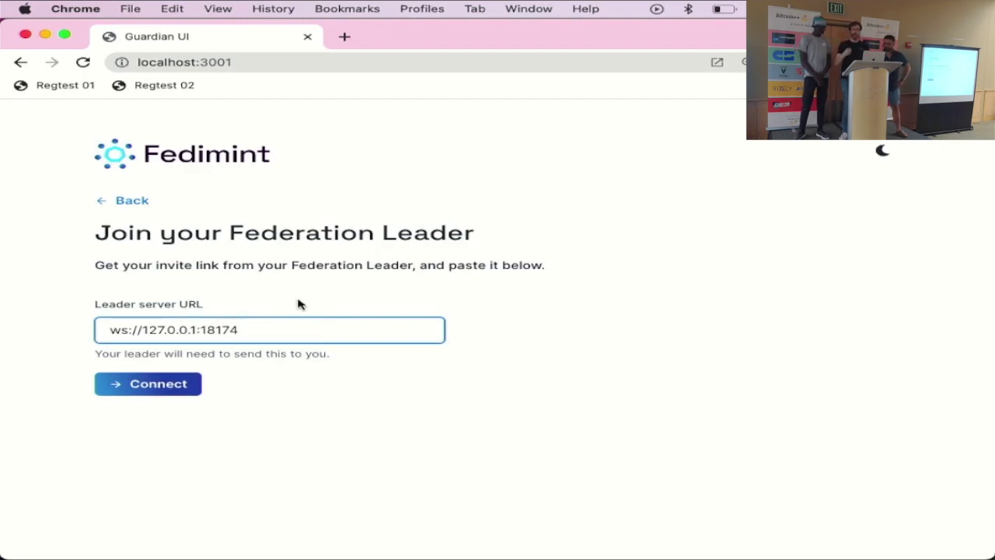
click(145, 385)
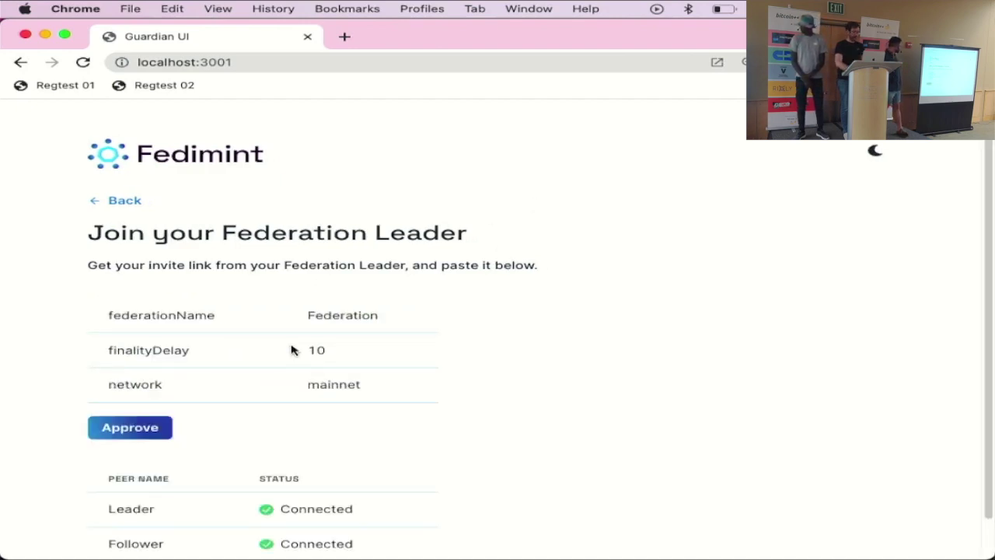
Review the federation details (Federation, finalityDelay 10, mainnet) and approve them
scroll(291, 350, down, 2)
double_click(316, 308)
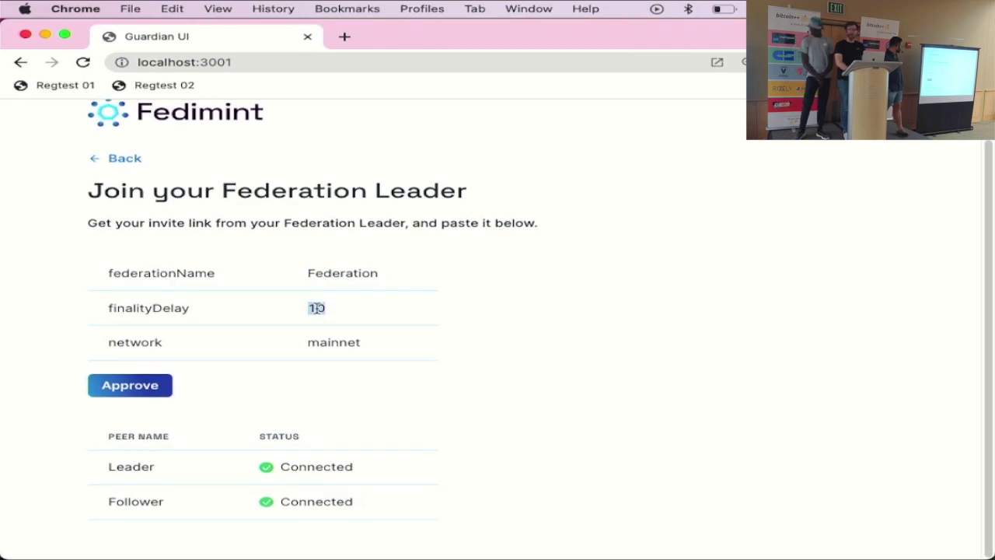
double_click(335, 272)
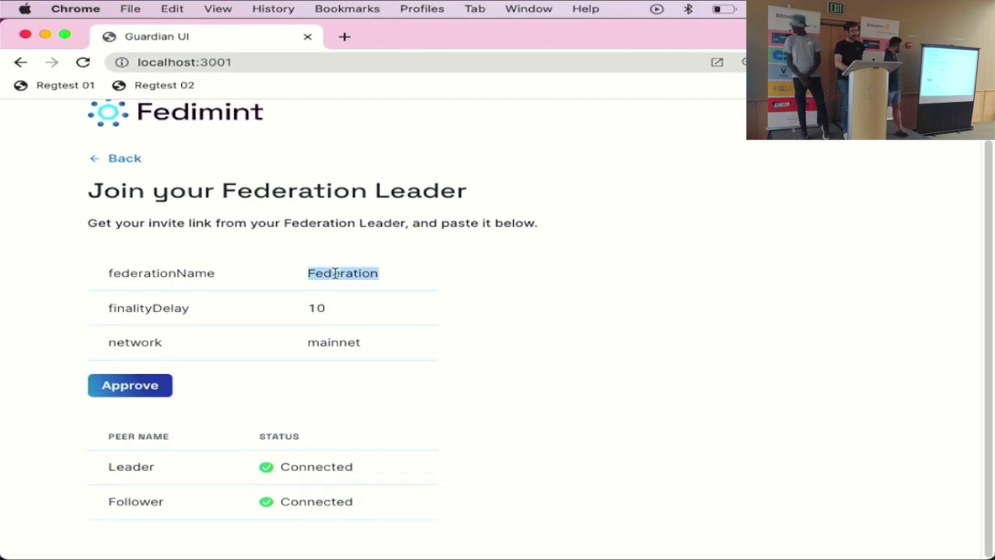
double_click(324, 344)
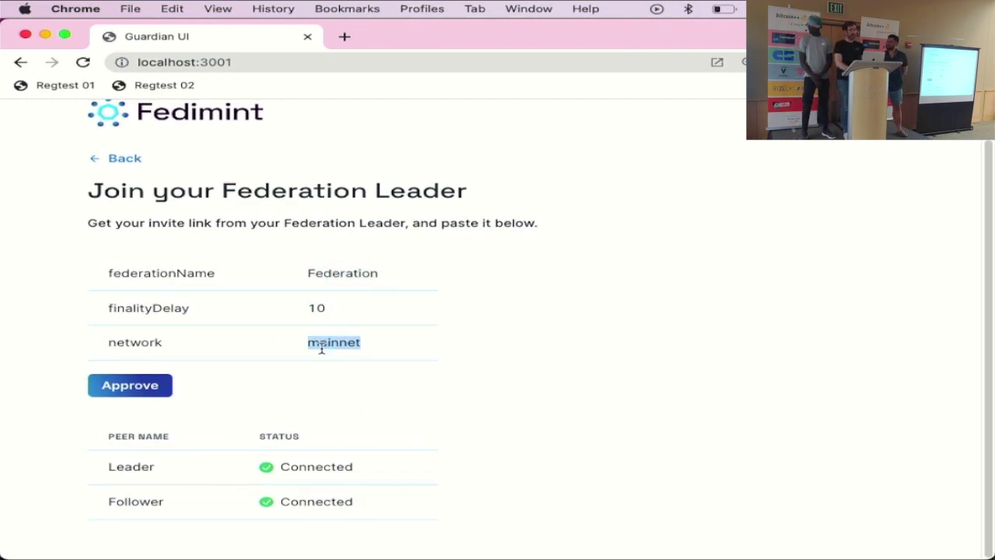
click(284, 387)
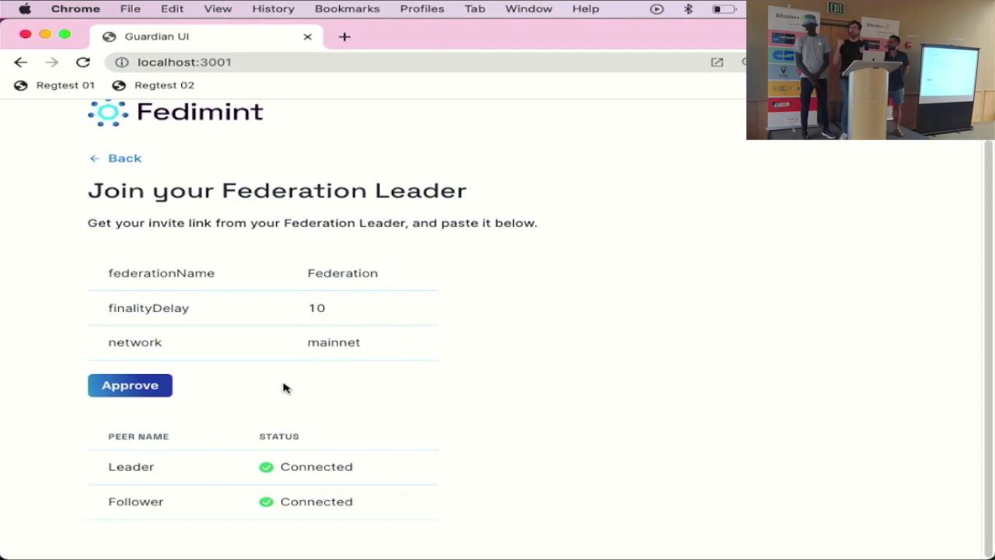
click(139, 386)
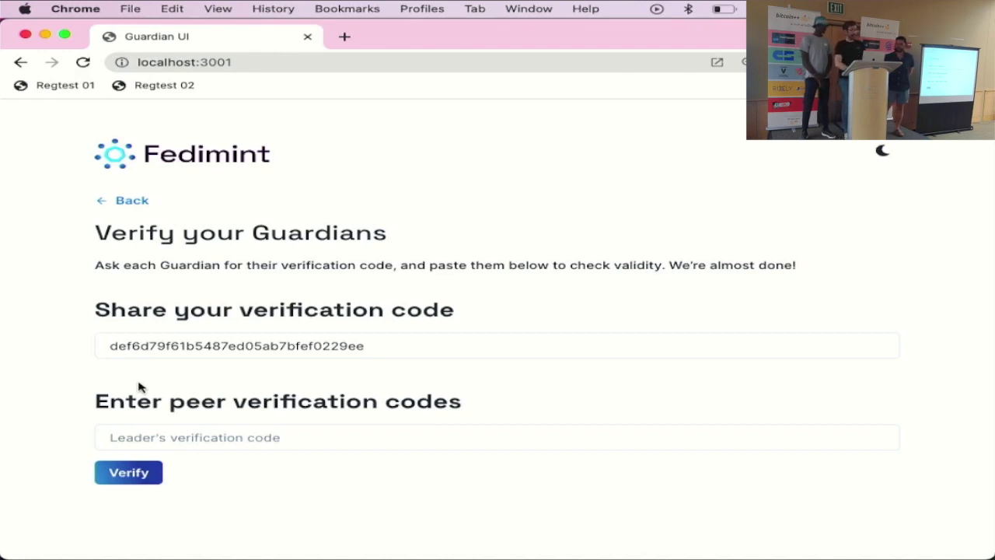
Copy this guardian's own verification code
double_click(264, 339)
key(super+c)
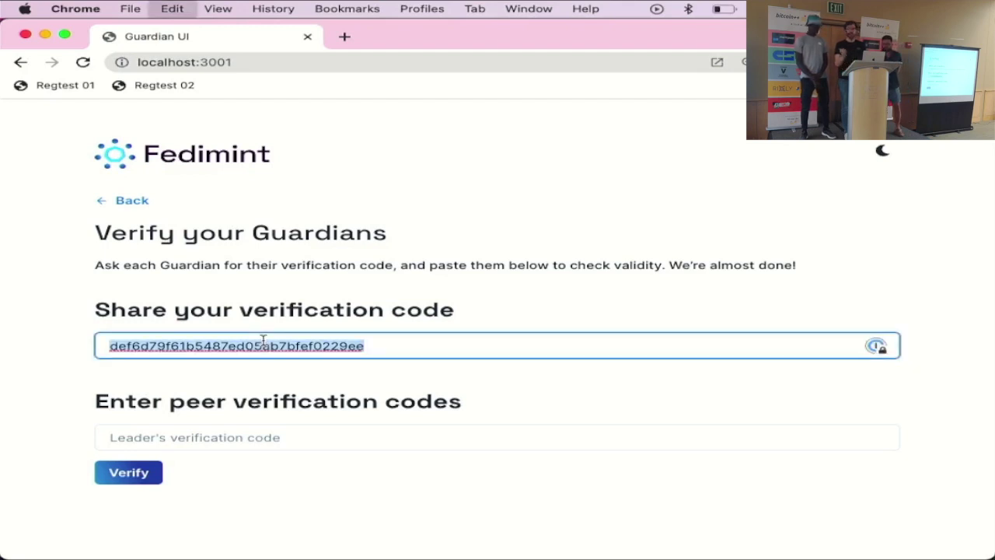
click(250, 389)
Enter the leader's verification code, verify guardians, then bring up the Guardian UI Hack pull request
click(240, 437)
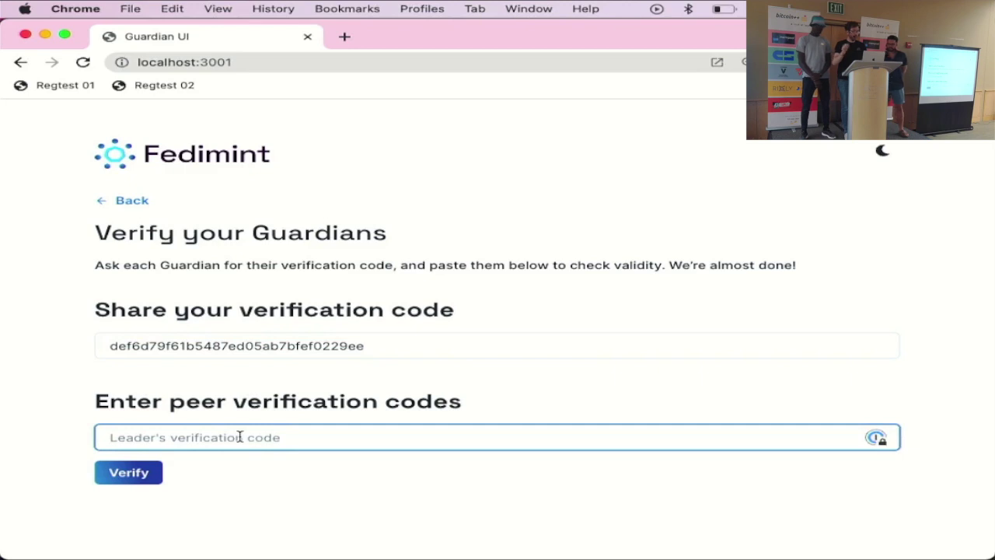
text(12345)
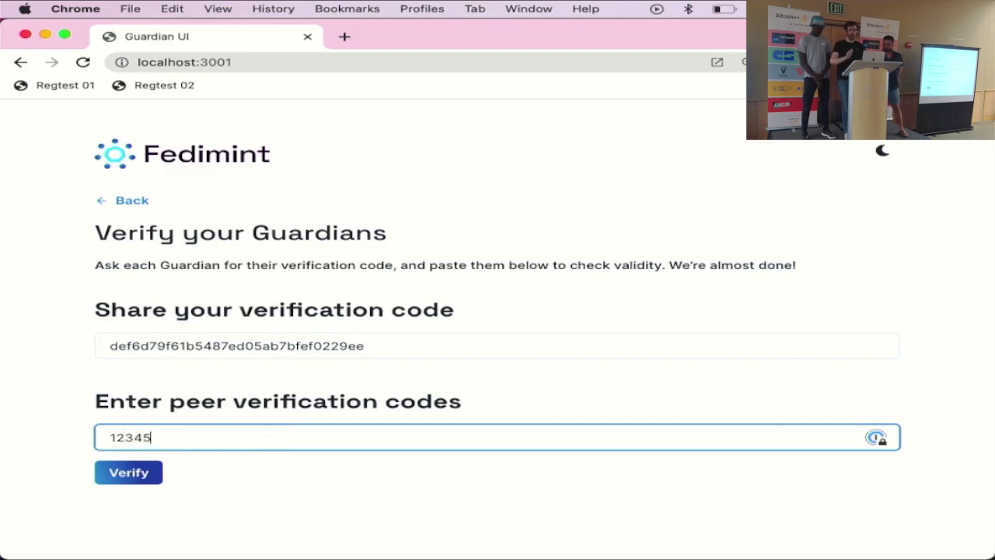
click(182, 475)
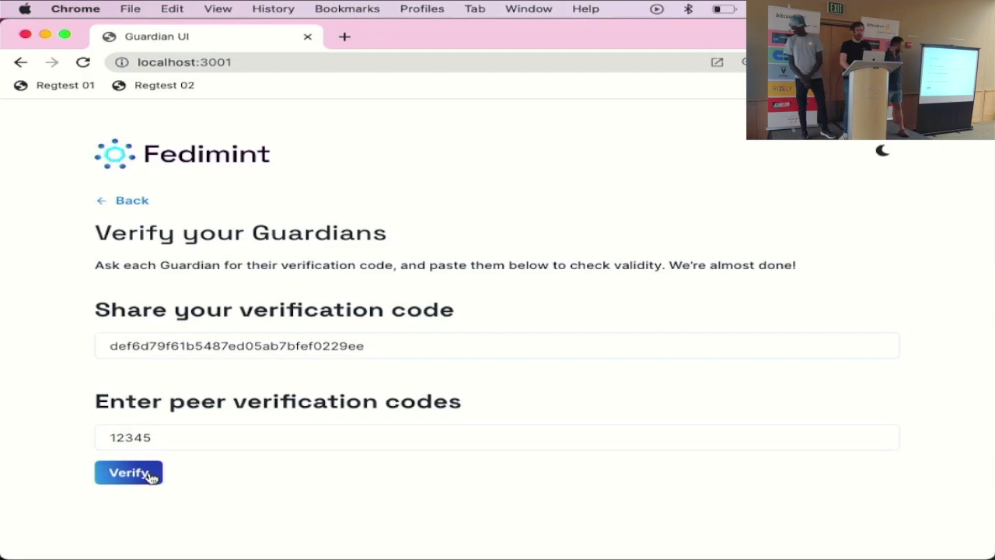
click(151, 476)
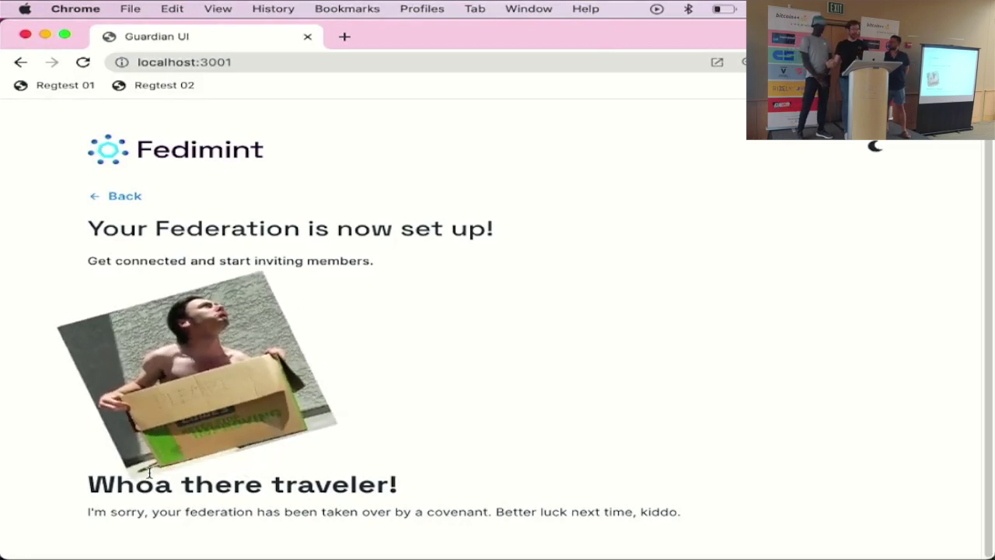
key(super+grave)
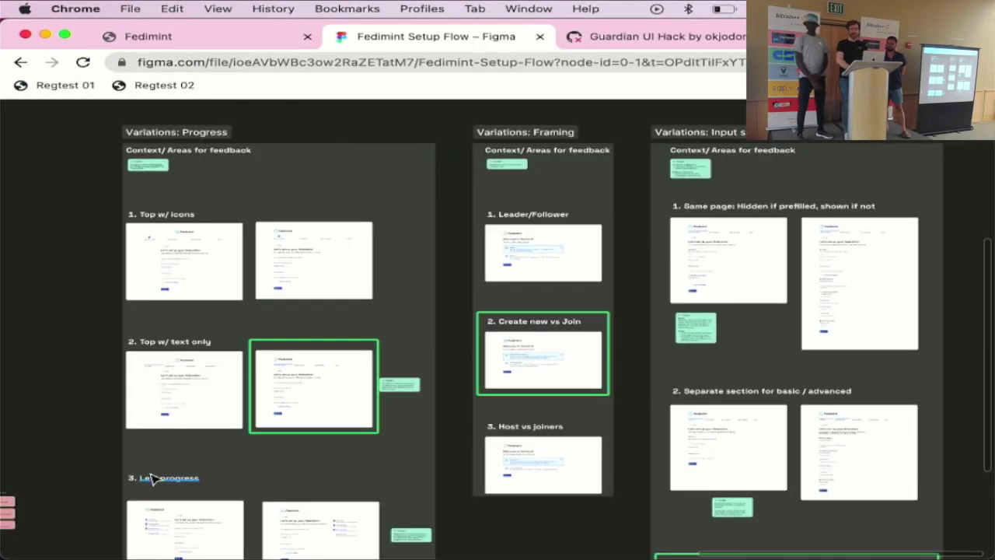
click(634, 43)
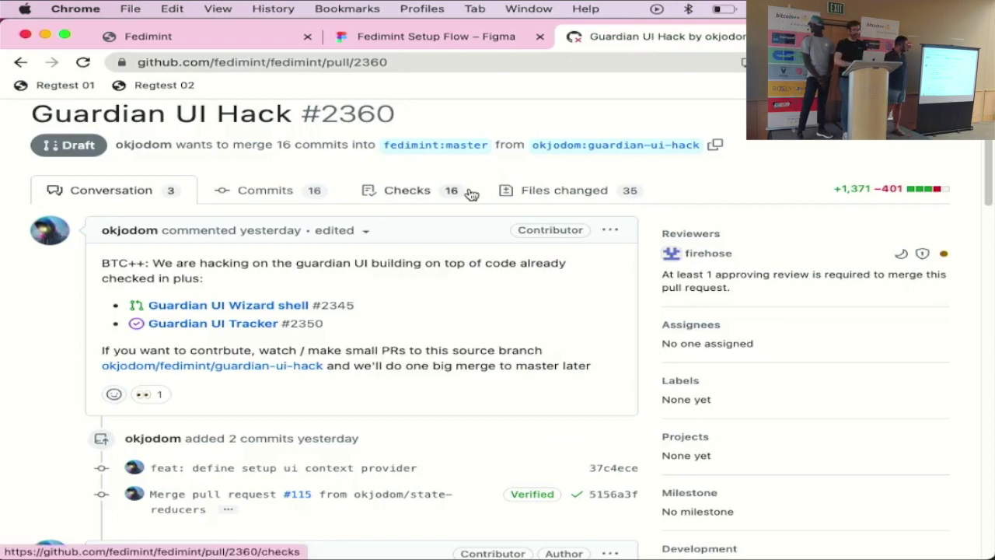
Scroll to the top of the bajjer/giftstr repository page on GitHub
scroll(470, 194, up, 3)
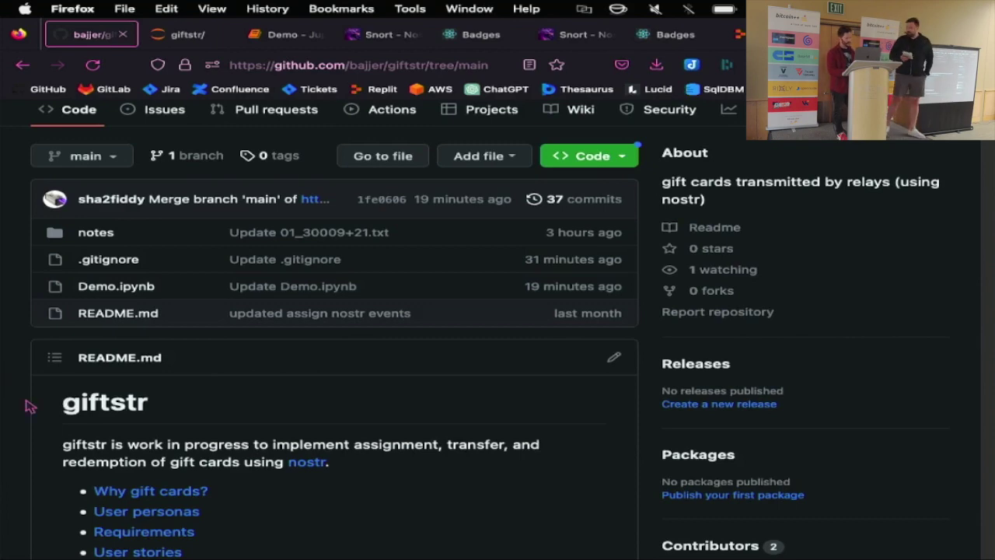
Read the README's 'Why gift cards?' and 'User personas' sections, then view the cake shop's Snort profile
scroll(35, 416, down, 3)
scroll(41, 417, down, 6)
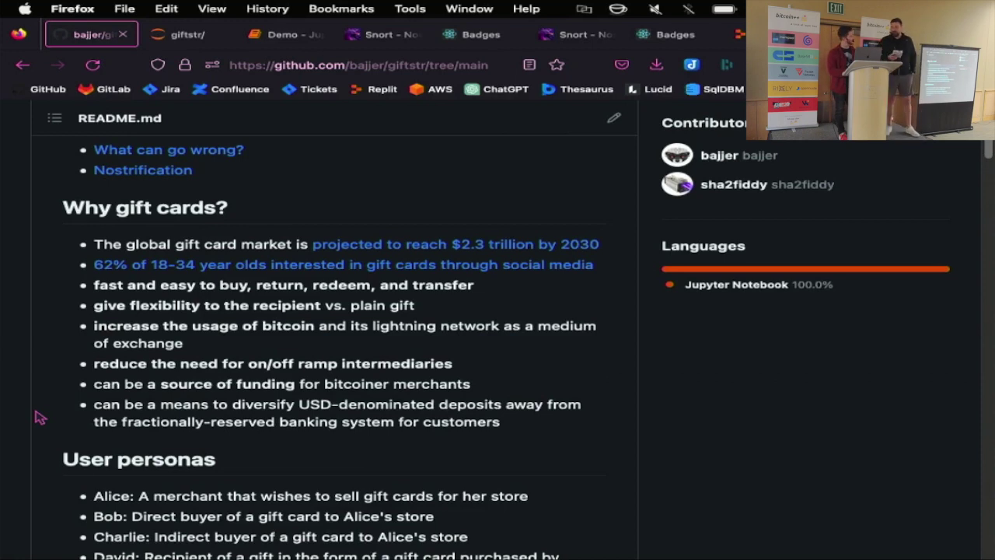
scroll(40, 418, down, 2)
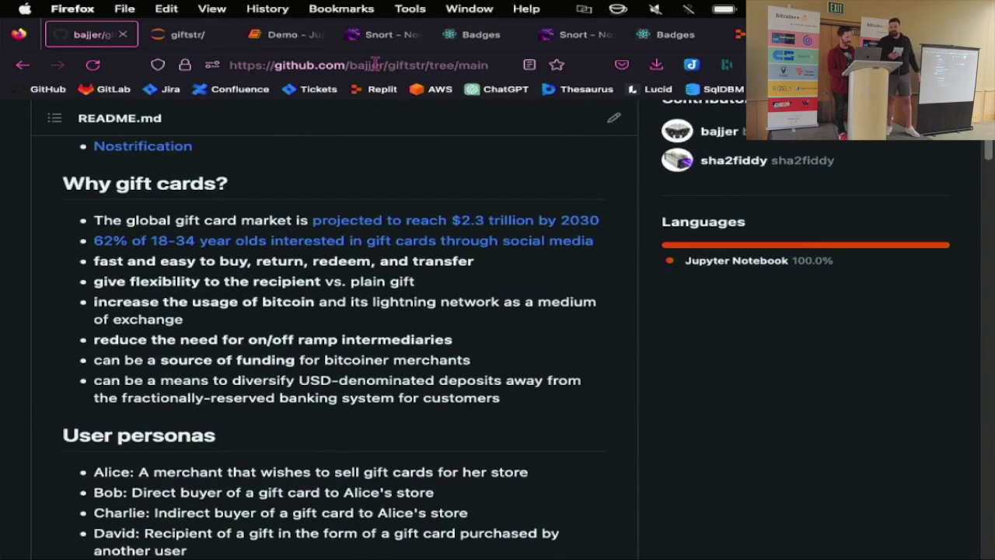
click(378, 38)
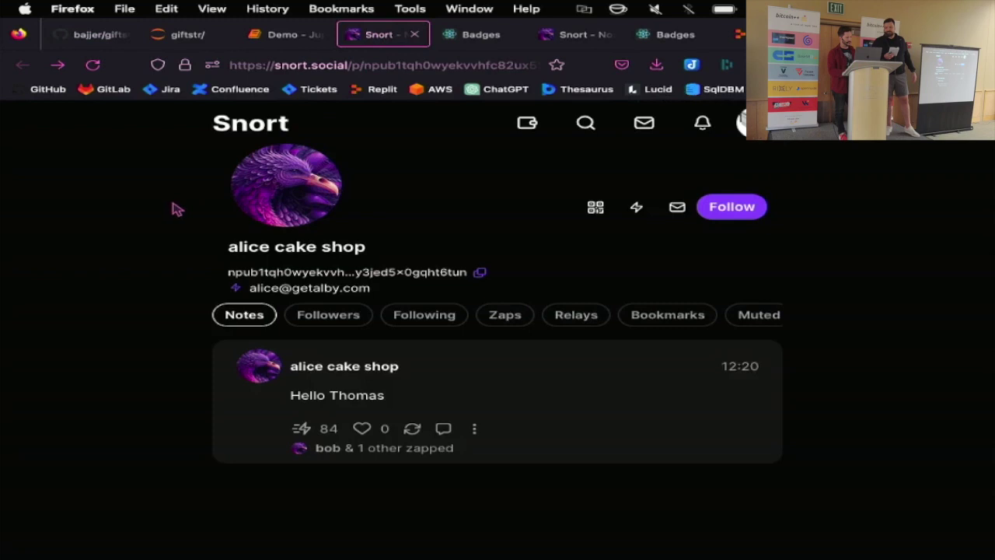
Highlight alice's cake shop profile name and browse the Badges page
double_click(249, 247)
click(249, 248)
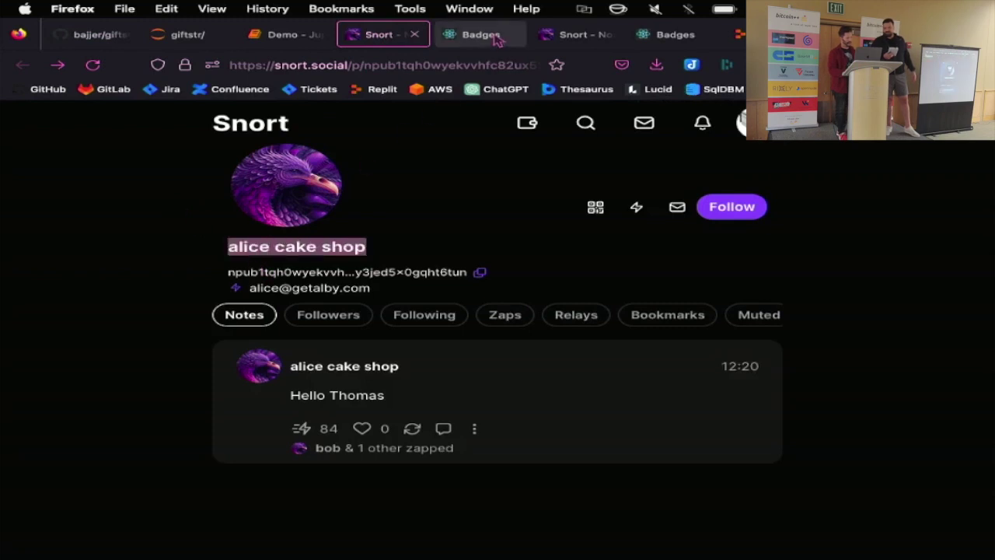
click(480, 34)
scroll(278, 381, down, 5)
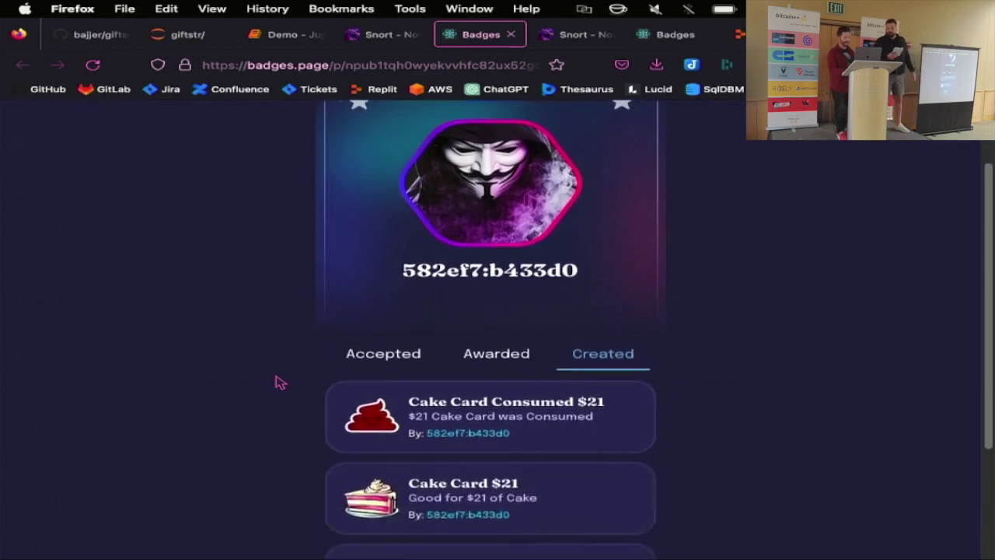
scroll(280, 381, up, 2)
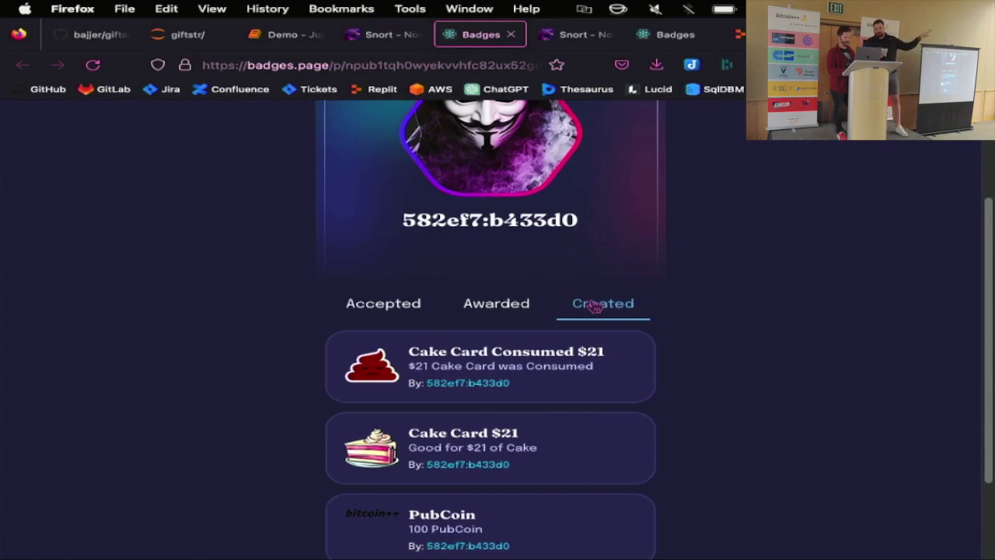
scroll(592, 303, down, 1)
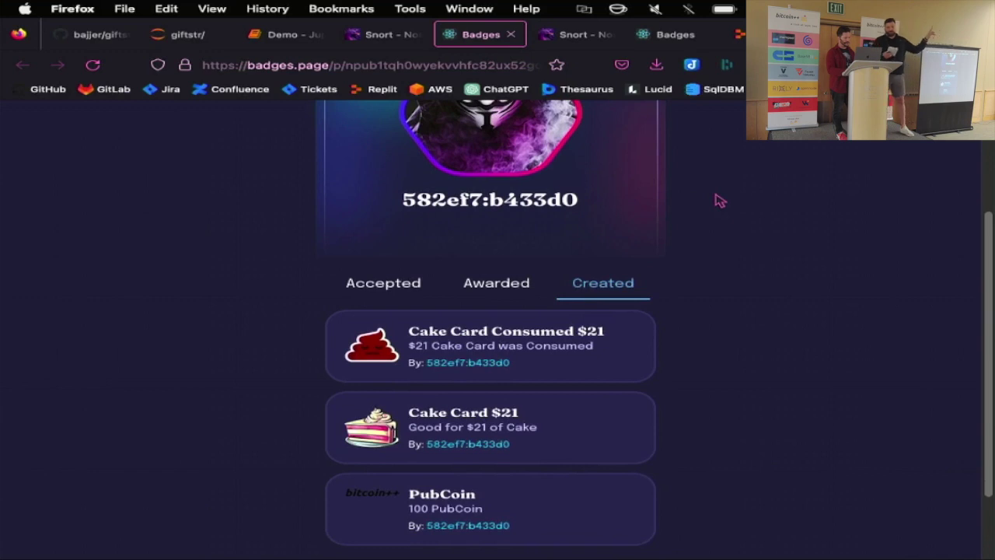
scroll(719, 201, up, 1)
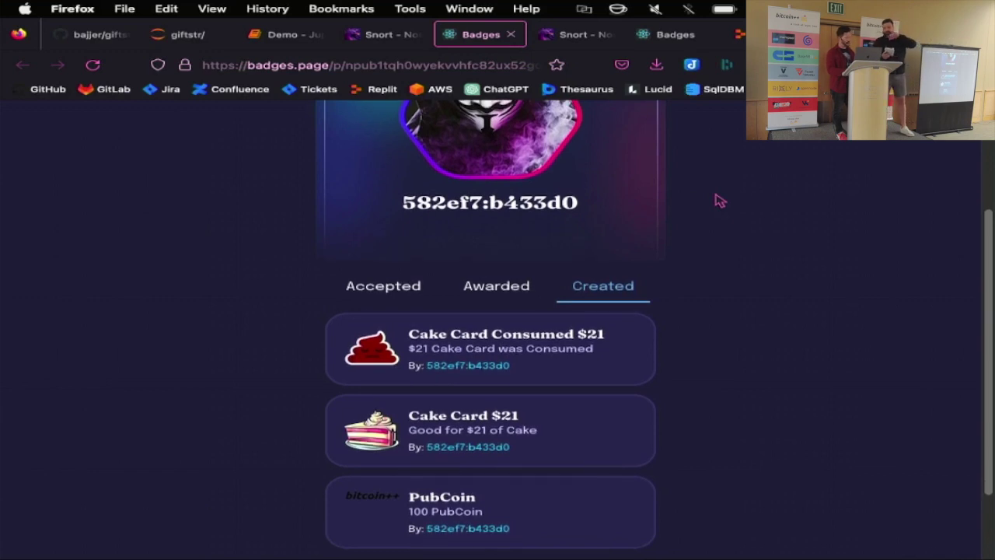
scroll(719, 201, up, 5)
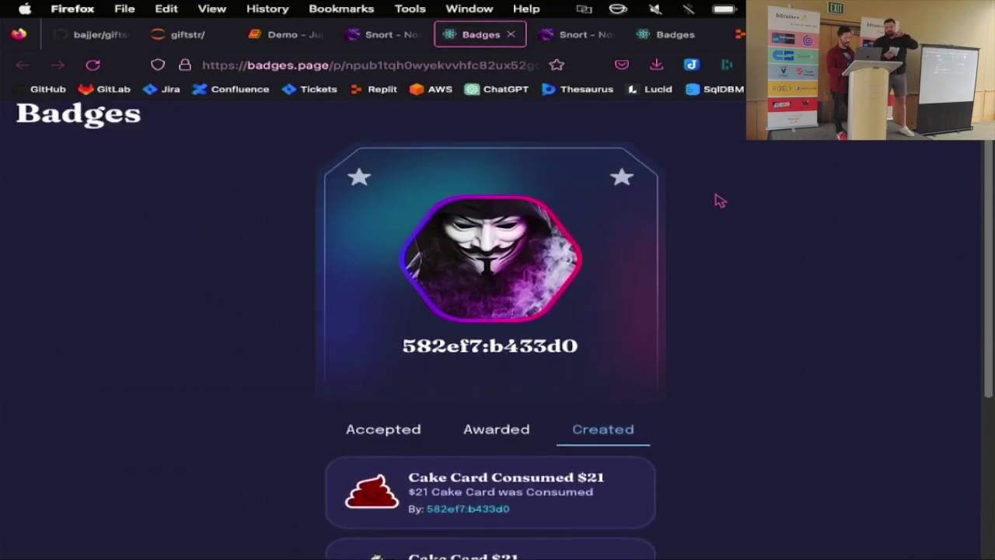
View bob's Badges profile, scrolling through the awarded Cake Card $21 and Cake Card Consumed $21
click(582, 38)
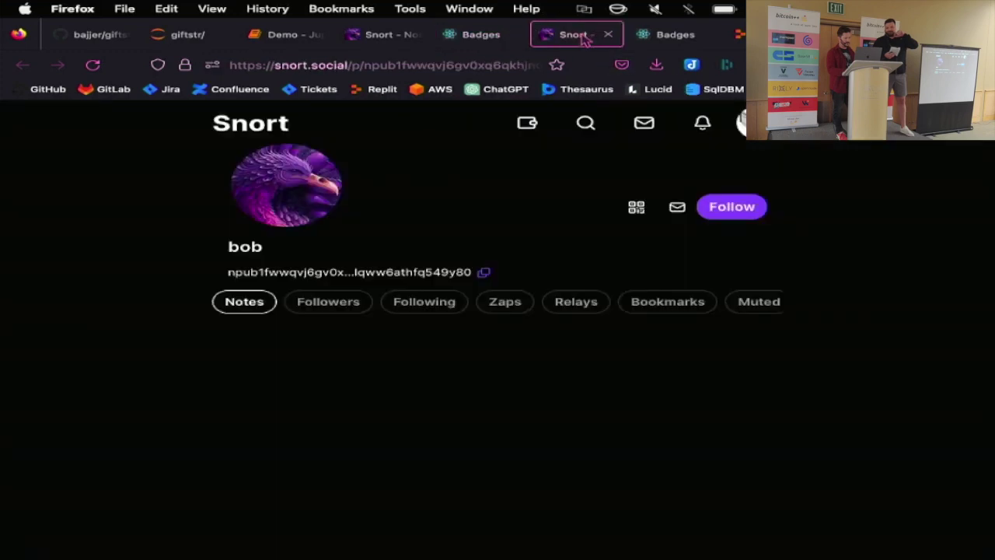
click(666, 37)
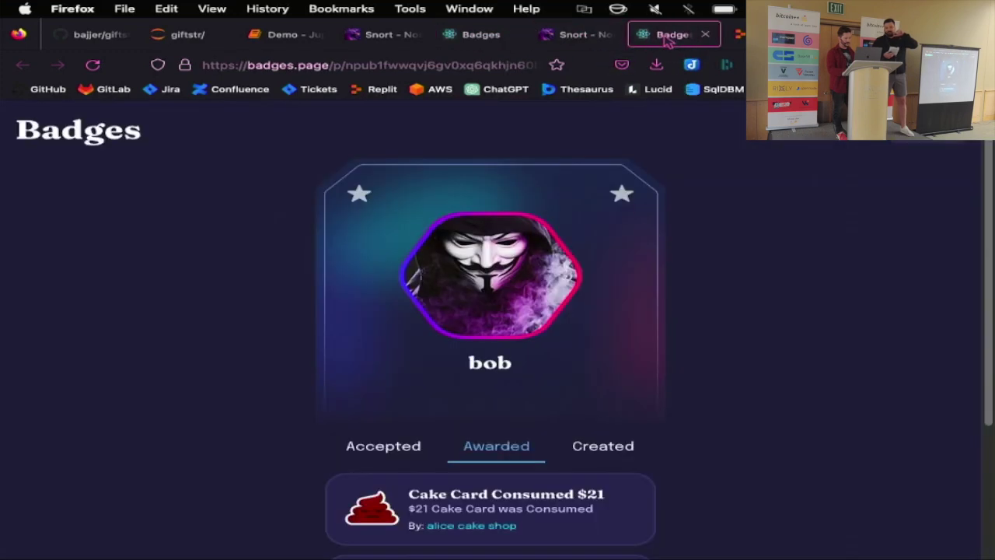
scroll(699, 404, down, 1)
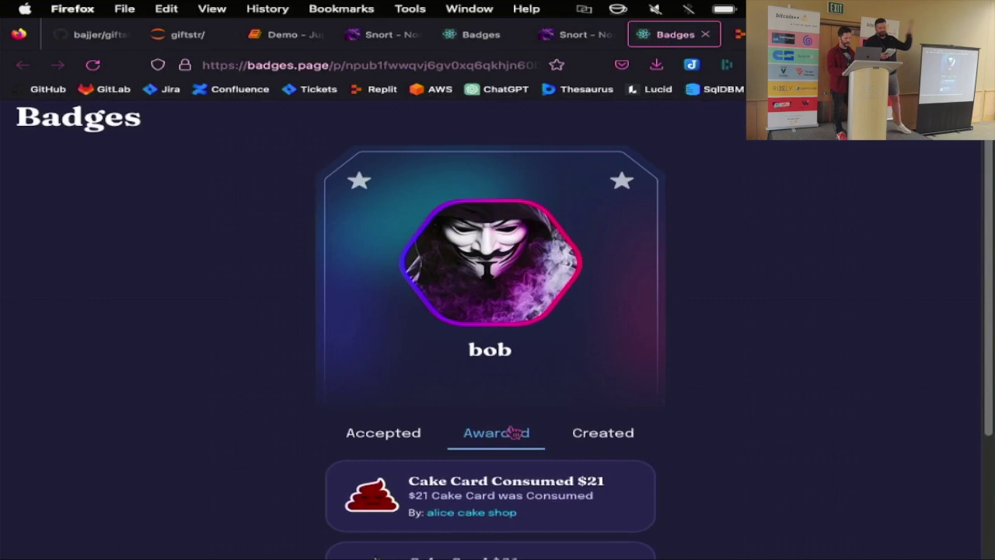
scroll(515, 432, down, 3)
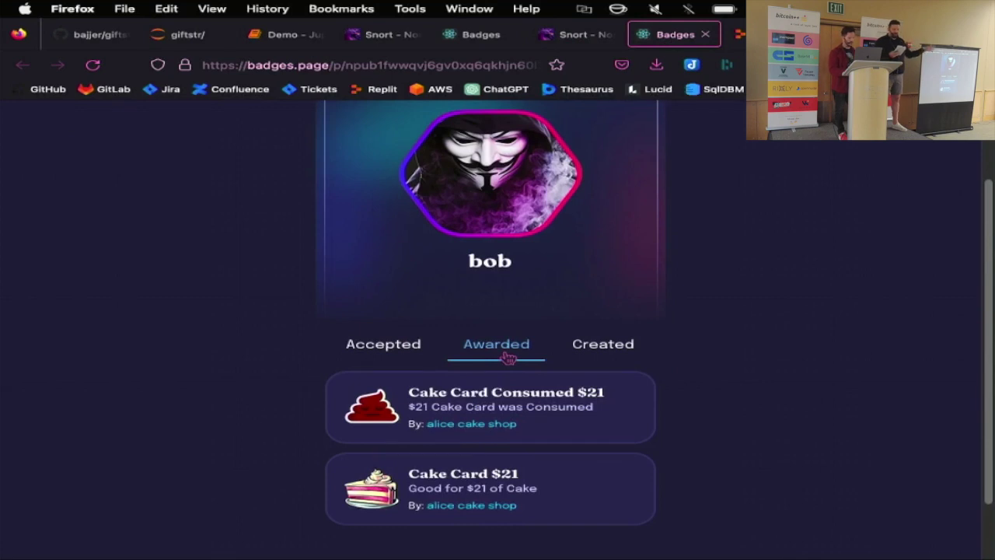
scroll(507, 358, up, 3)
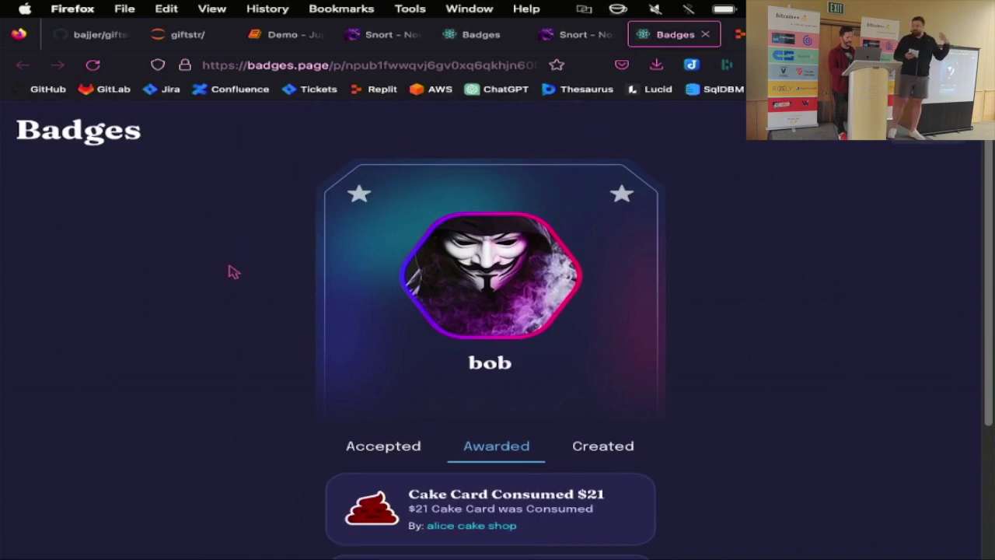
click(290, 39)
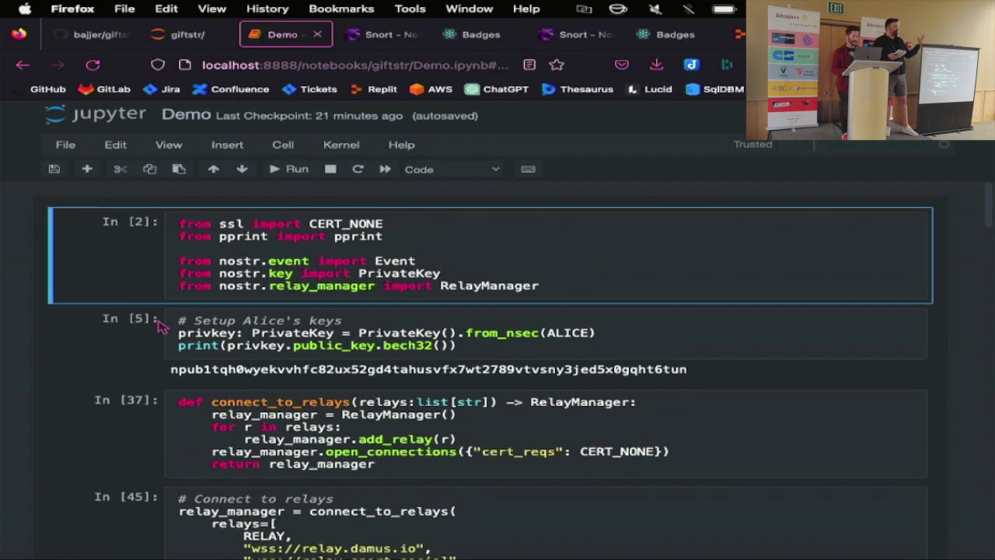
Rerun the Demo notebook's imports, RELAY and key setup, and Connect to relays cells
key(shift+Return)
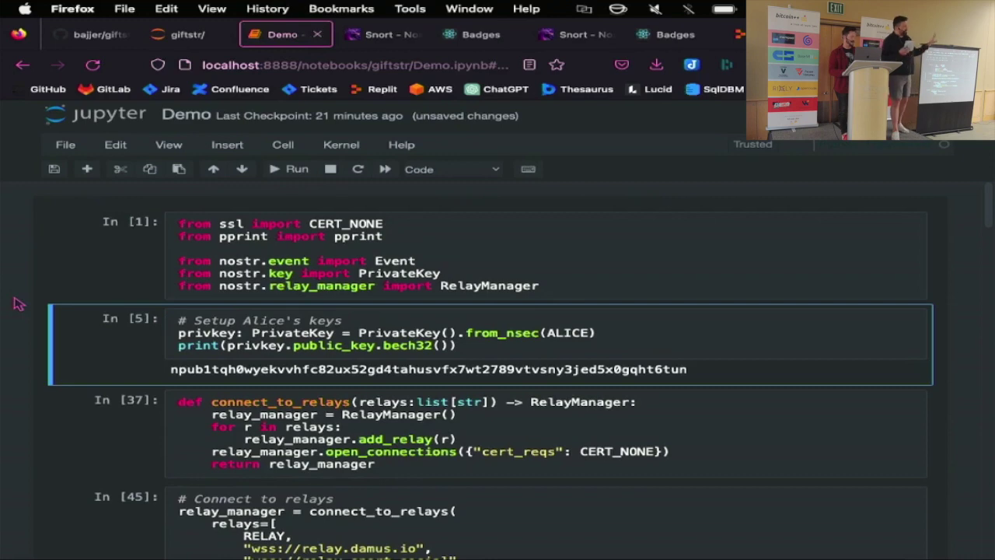
scroll(19, 304, down, 20)
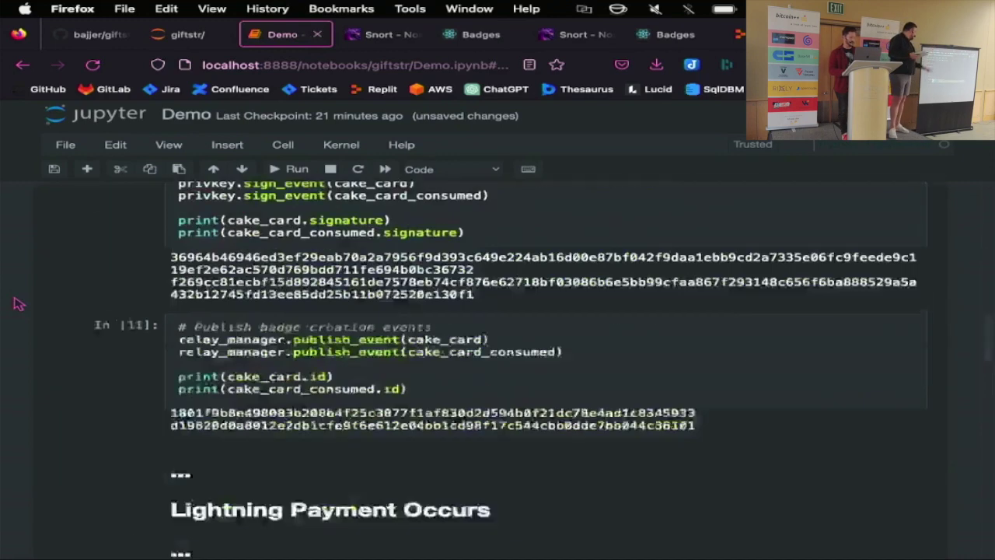
click(115, 416)
key(shift+Return)
scroll(115, 416, up, 20)
scroll(510, 388, down, 1)
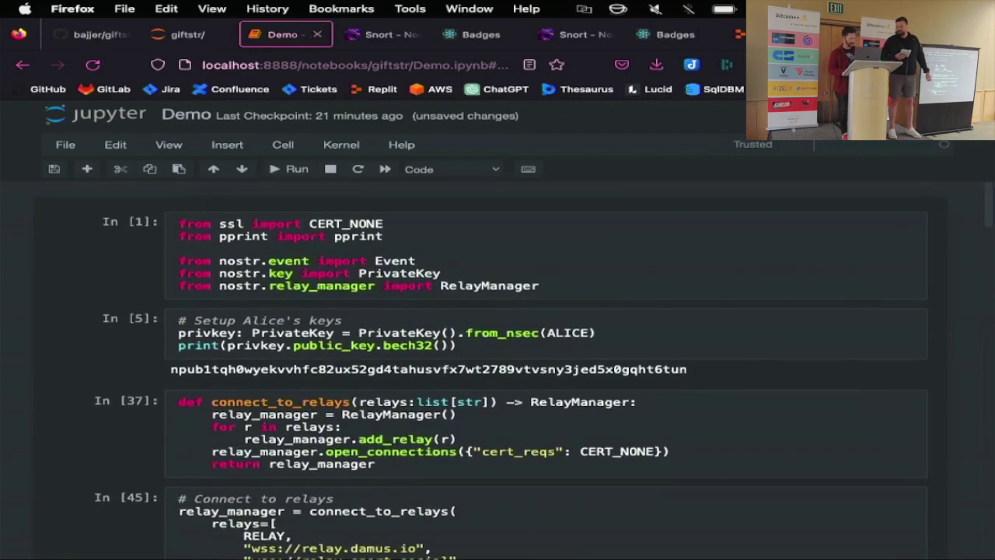
click(113, 257)
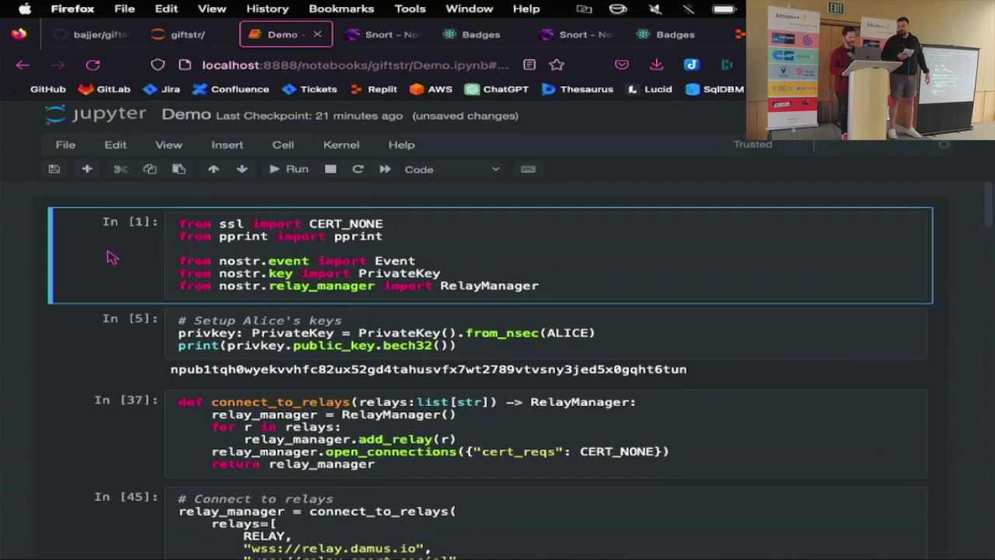
key(shift+Return)
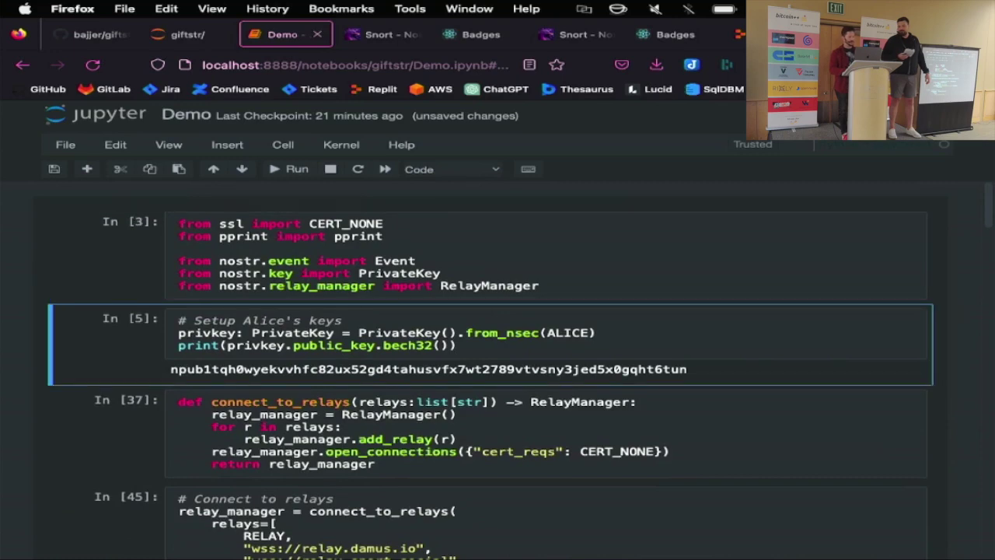
key(shift+Return)
key(shift+Return)
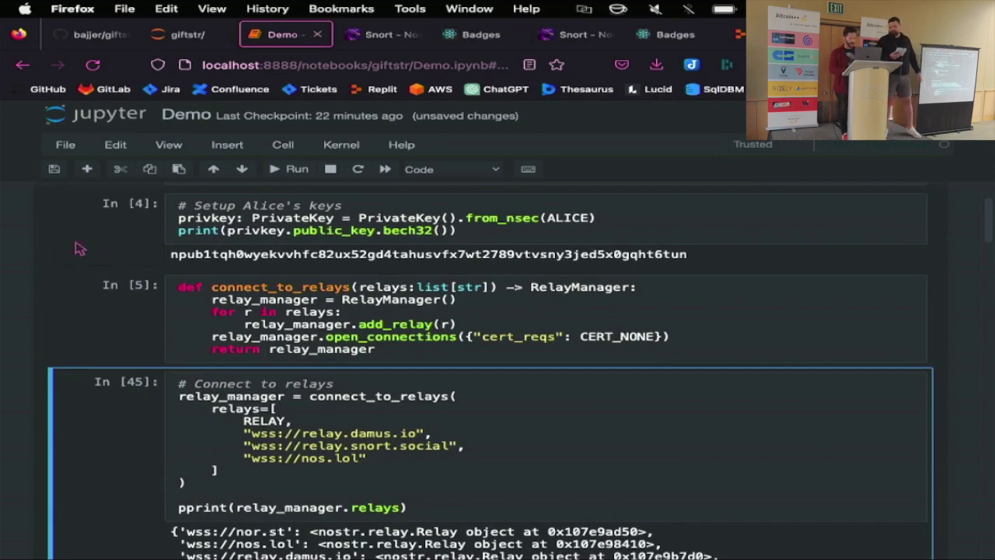
scroll(4, 340, down, 3)
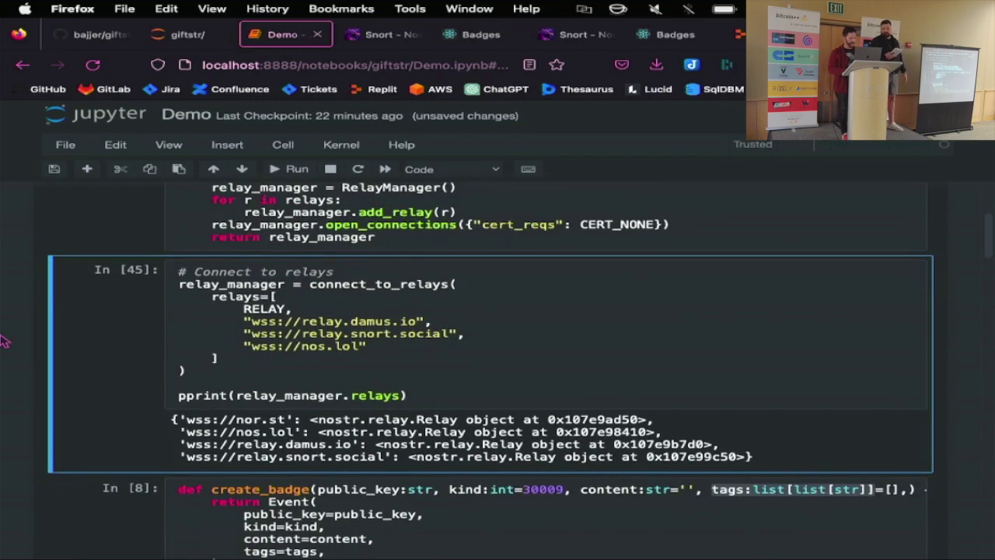
key(shift+Return)
scroll(329, 225, down, 3)
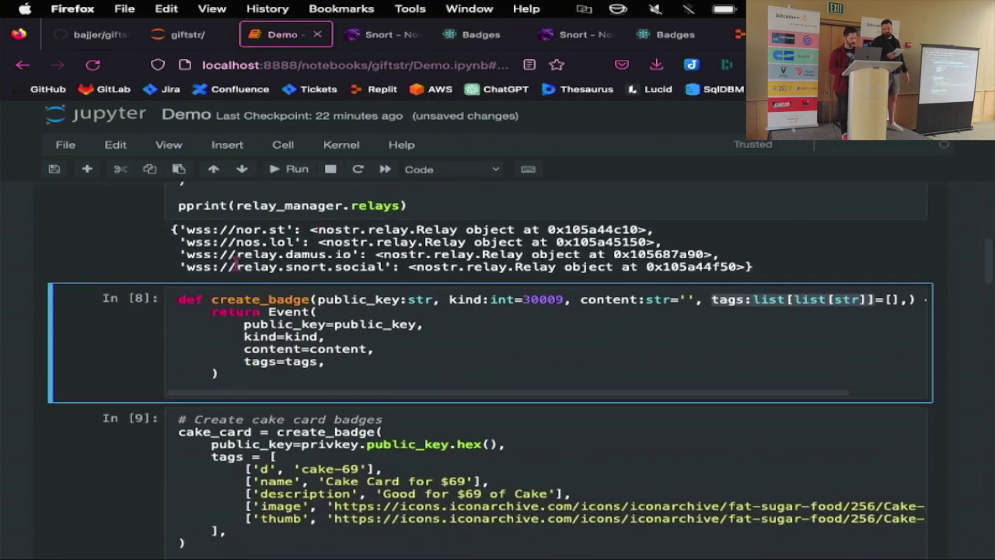
click(233, 266)
Define create_badge, then create, sign and publish the $69 cake card badge events
scroll(38, 322, down, 2)
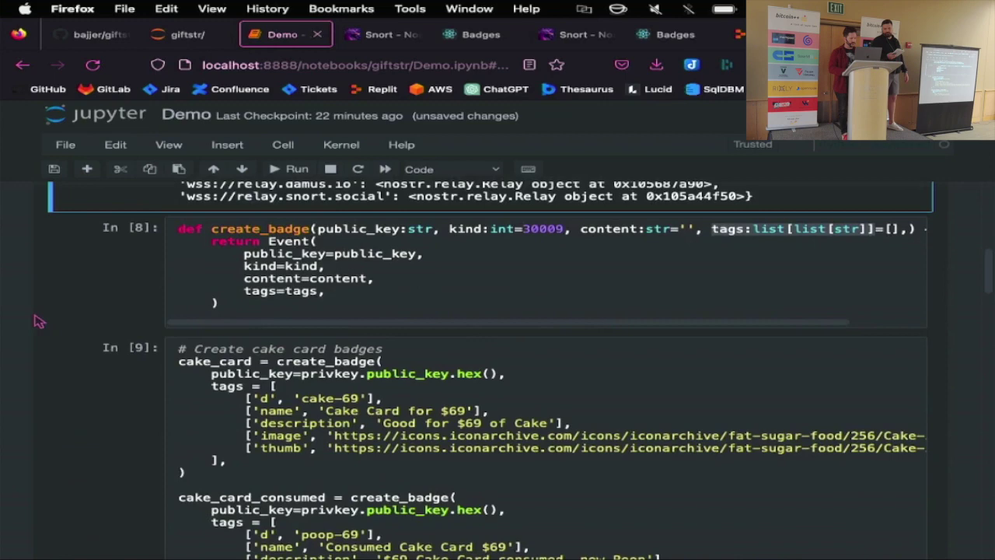
click(87, 288)
key(shift+Return)
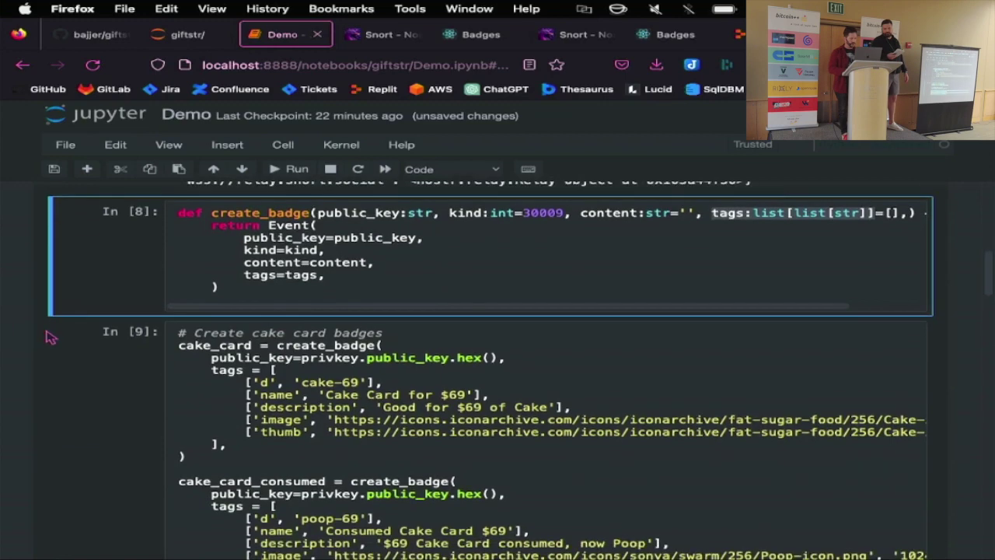
key(shift+Return)
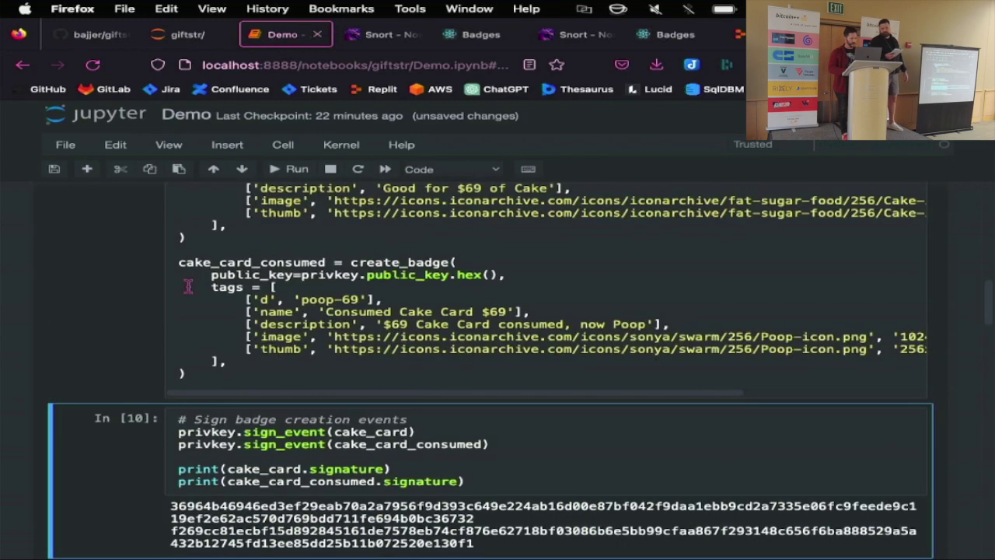
scroll(187, 286, down, 3)
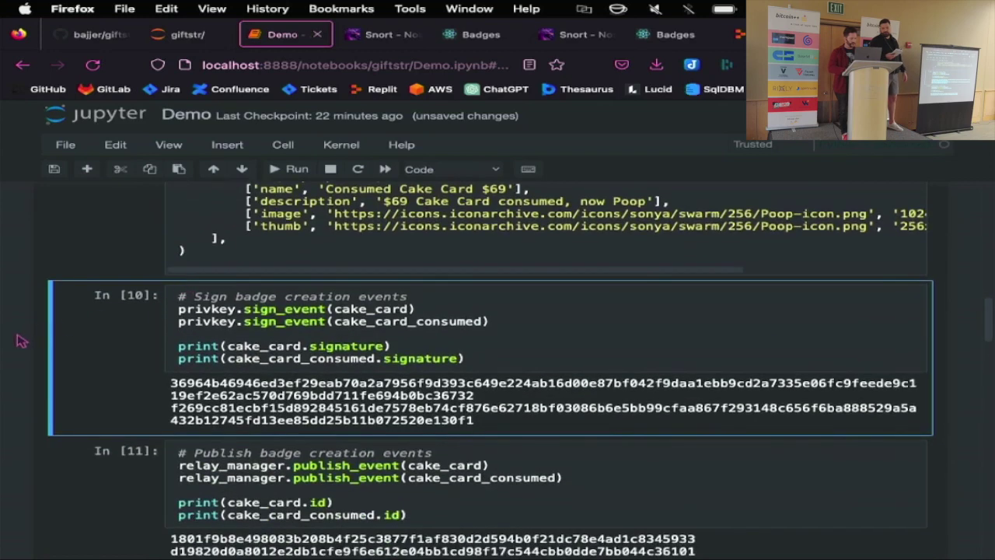
key(shift+Return)
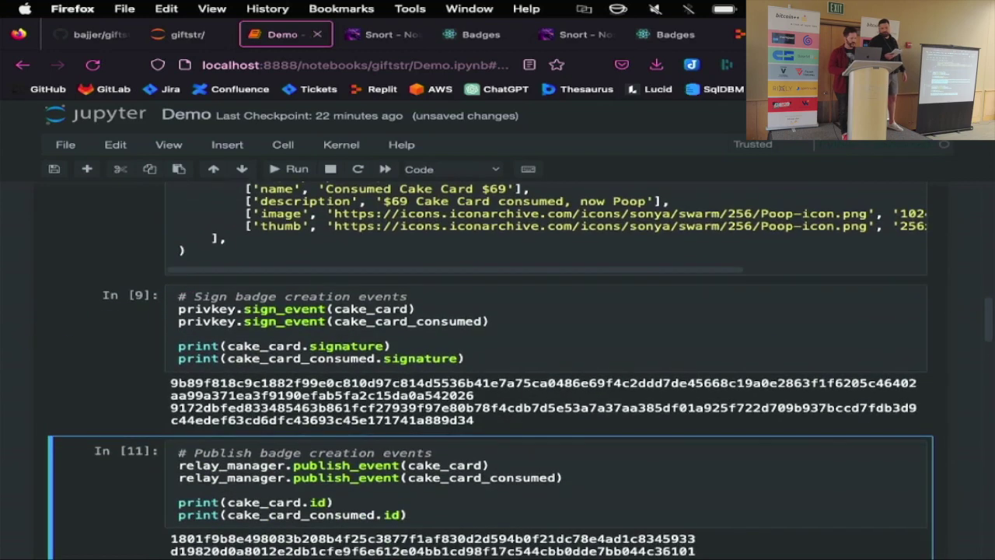
scroll(9, 319, down, 3)
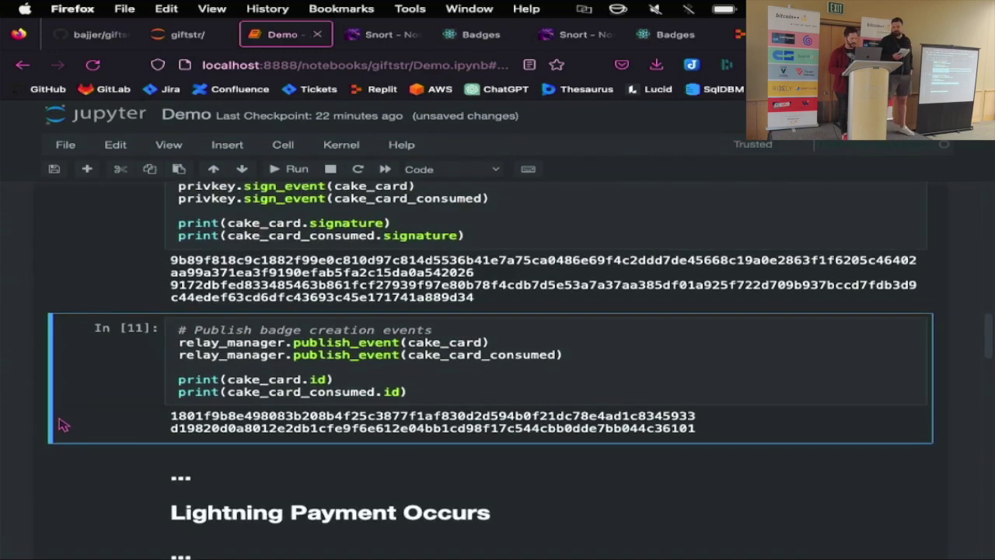
key(shift+Return)
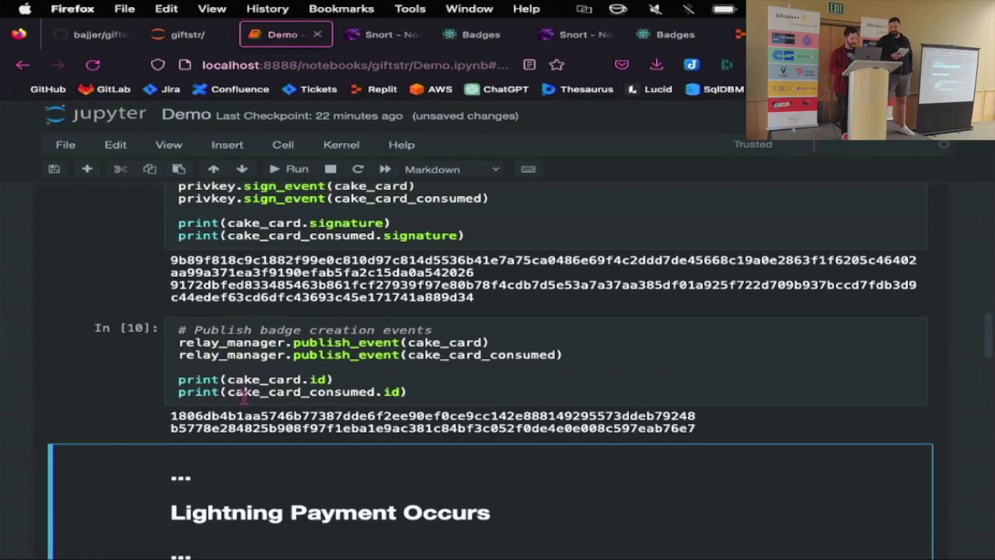
click(230, 415)
scroll(230, 412, down, 4)
scroll(230, 412, down, 1)
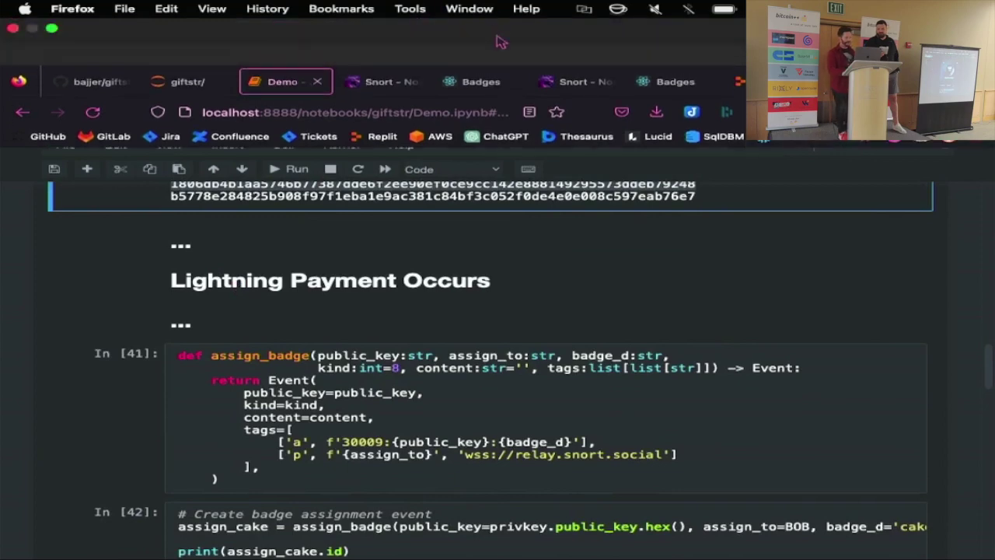
click(481, 40)
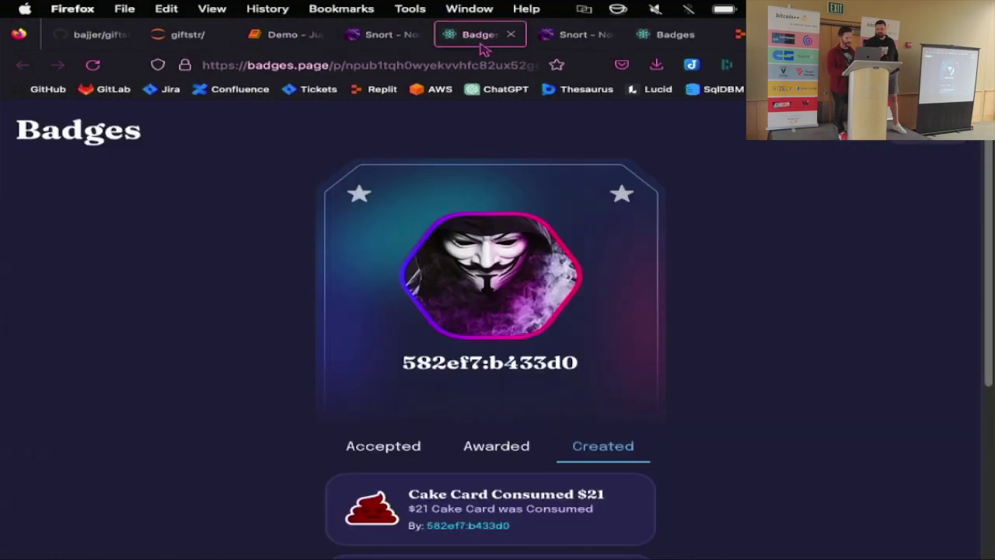
Reload the cake shop's profile, review its Created badges, then return to the Lightning Payment Occurs cell
click(92, 66)
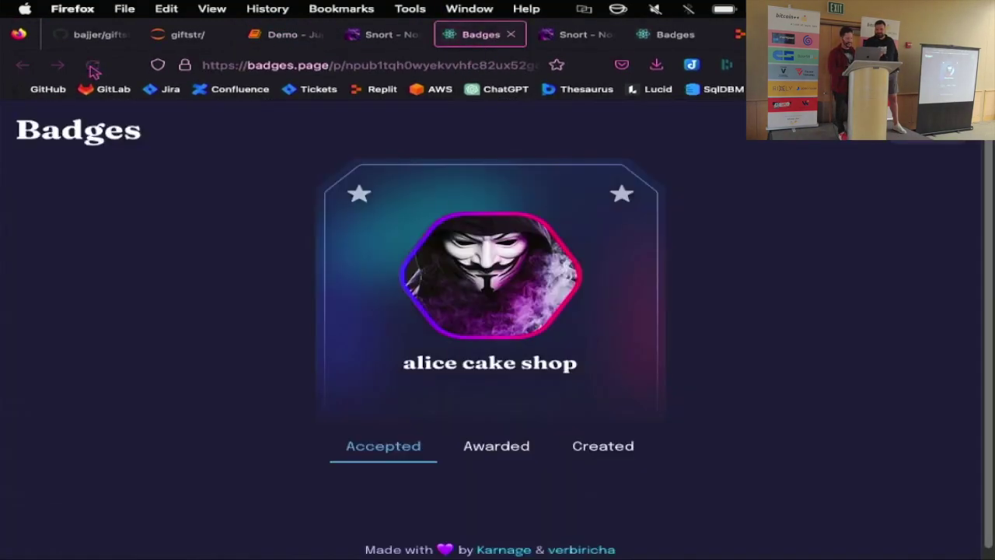
click(629, 459)
scroll(830, 352, down, 3)
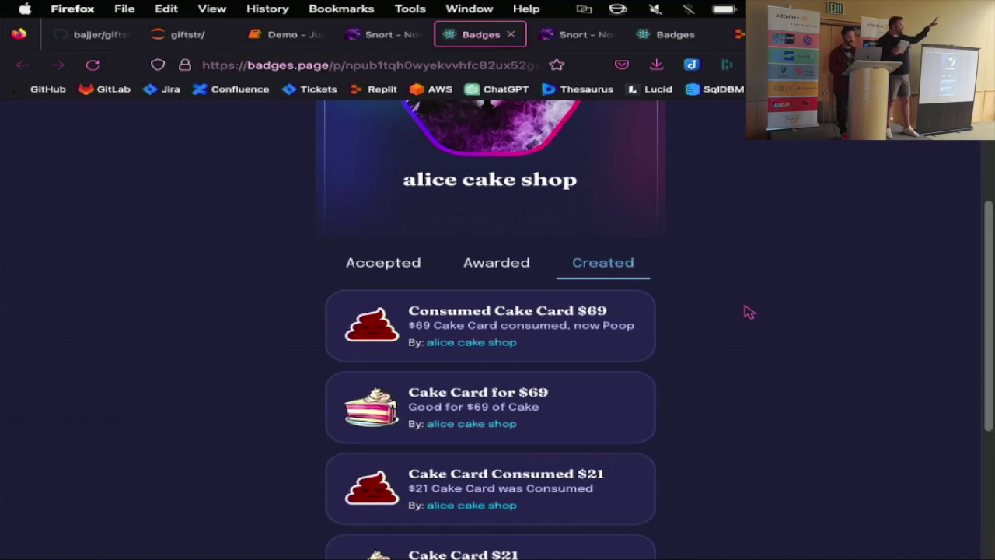
scroll(748, 312, up, 1)
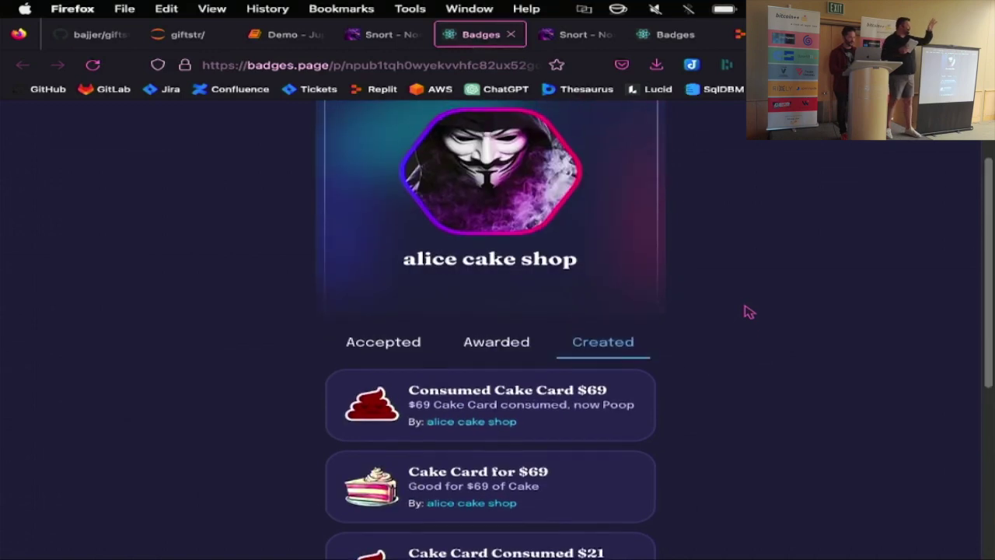
click(275, 41)
click(232, 278)
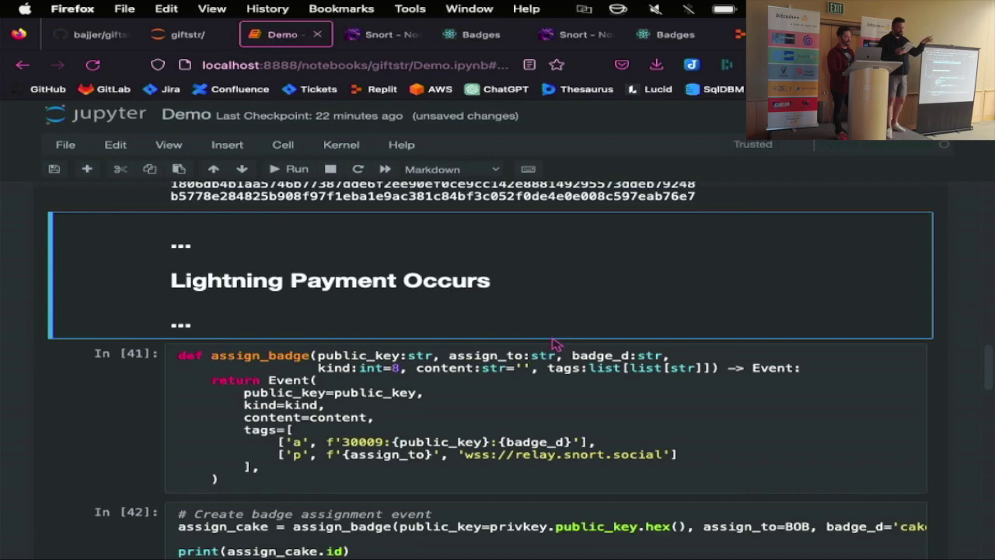
Replace the ':list[list[str]]' annotation on assign_badge's tags with an '=[]' default and re-run it
scroll(555, 343, down, 2)
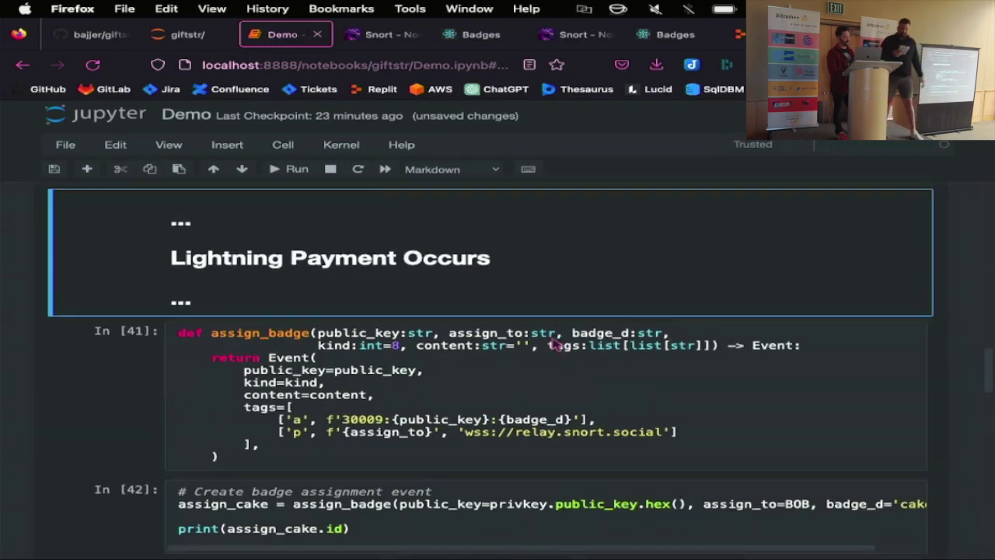
click(86, 332)
scroll(85, 332, down, 2)
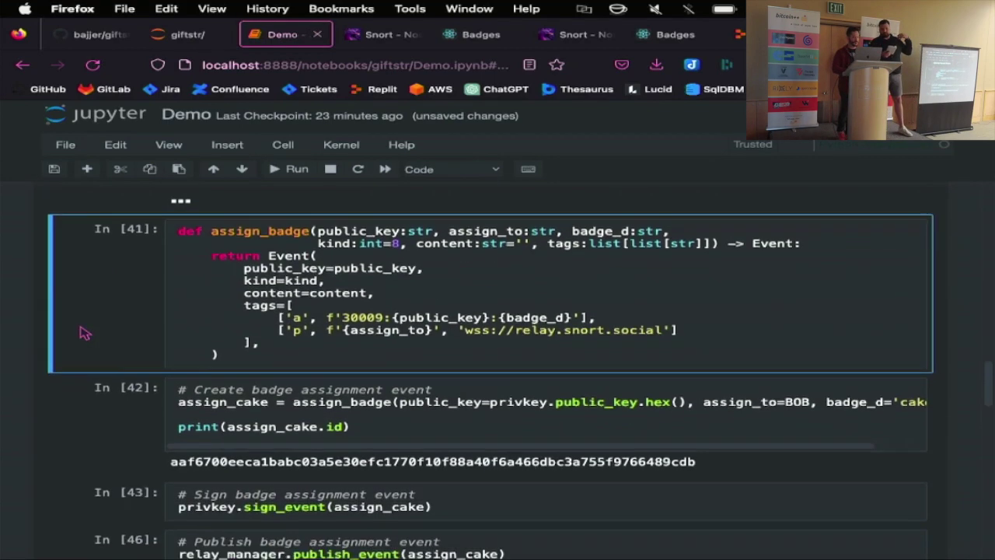
scroll(86, 332, up, 2)
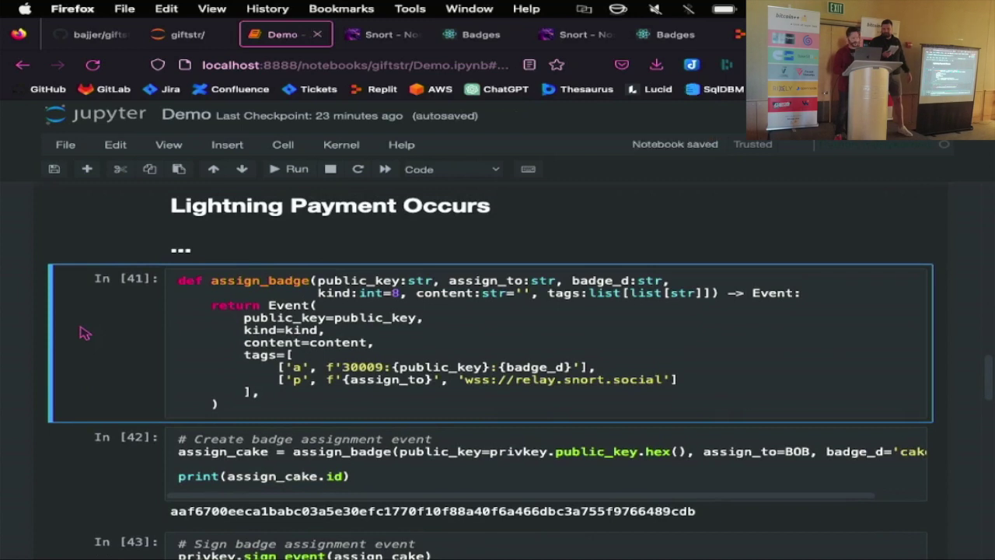
key(shift+Return)
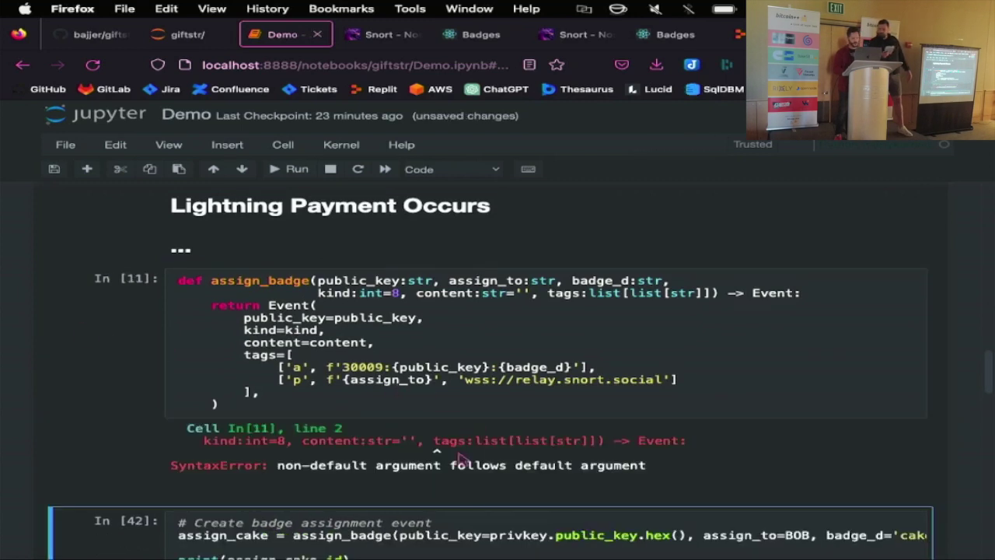
click(580, 295)
drag(582, 295, 711, 295)
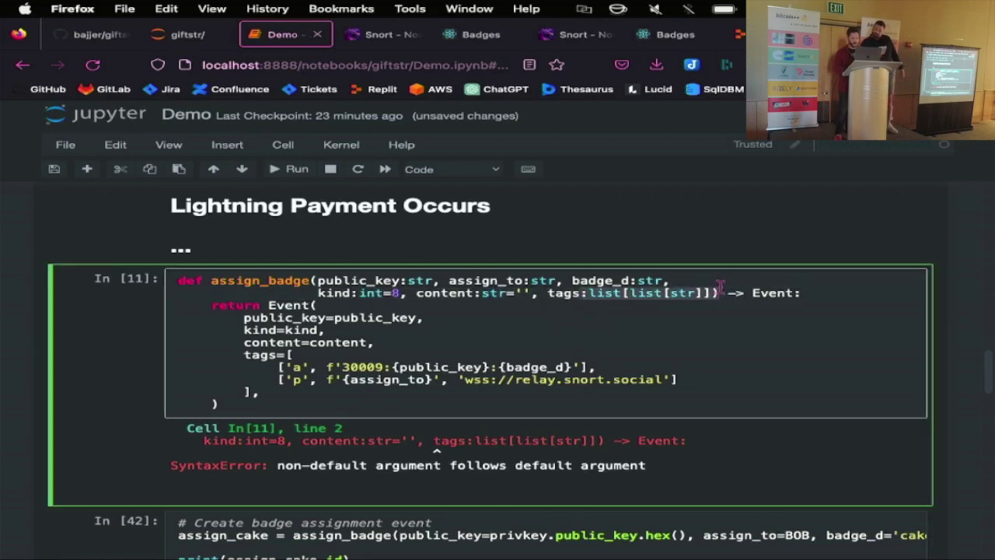
key(BackSpace)
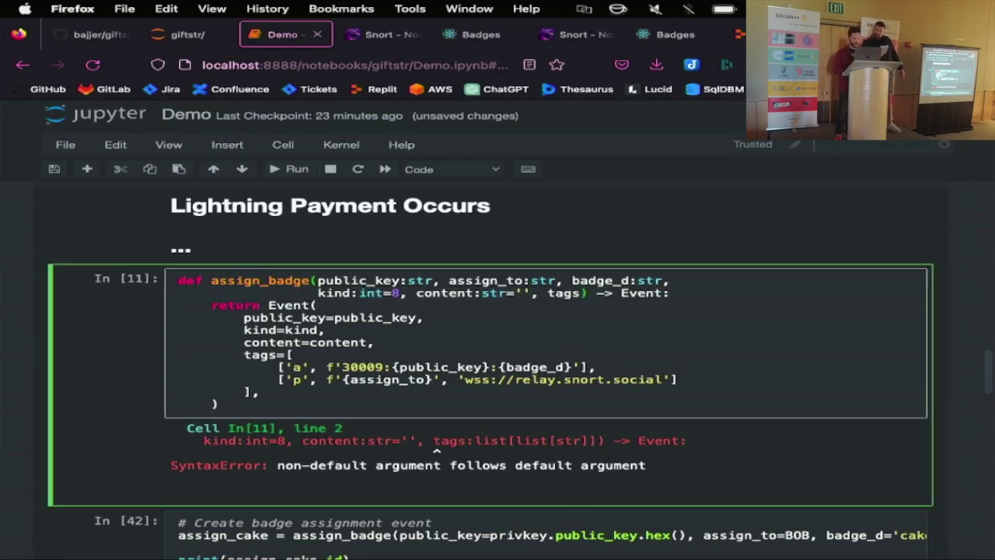
key(shift+Return)
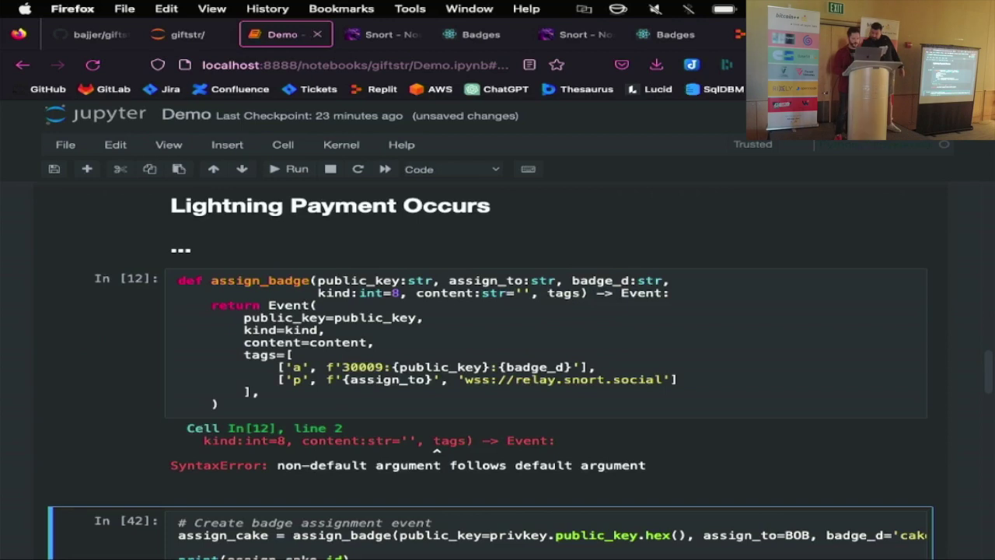
click(577, 292)
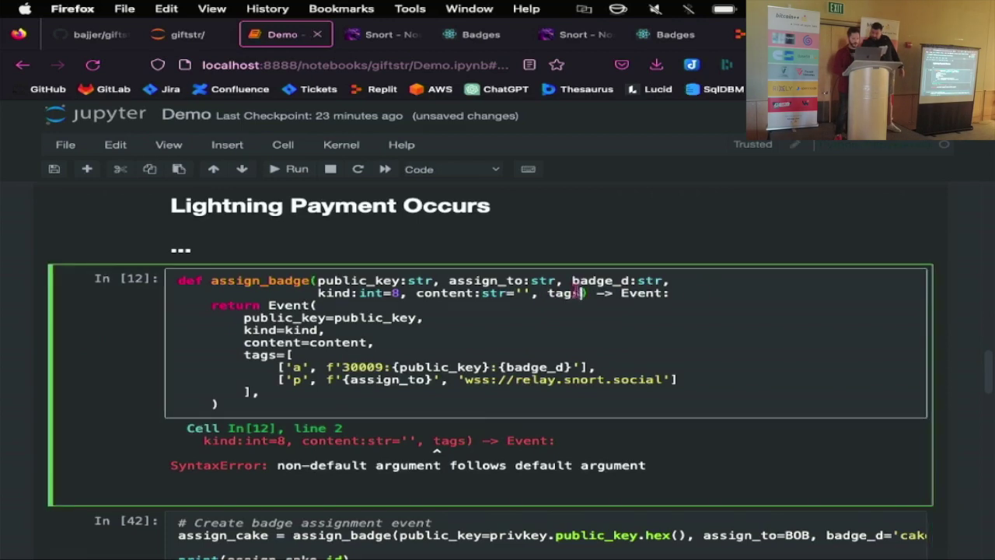
text(=[])
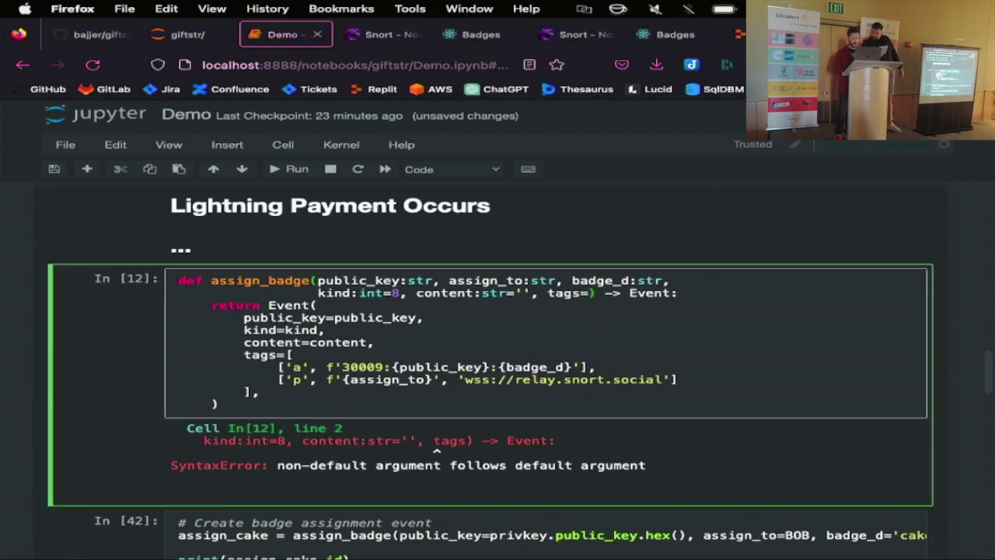
key(shift+Return)
key(shift+Return)
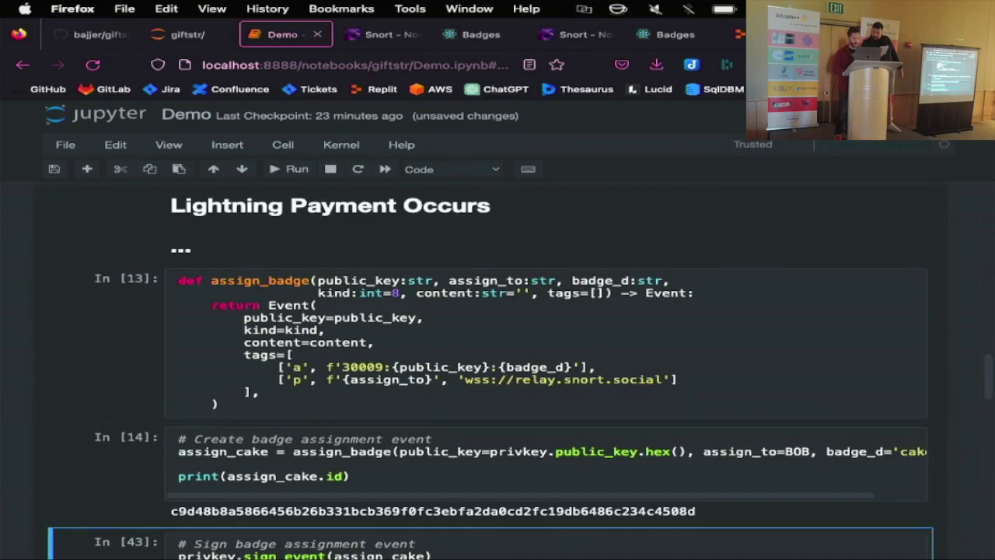
Sign and publish the $69 cake-card assignment event for BOB
scroll(101, 303, down, 3)
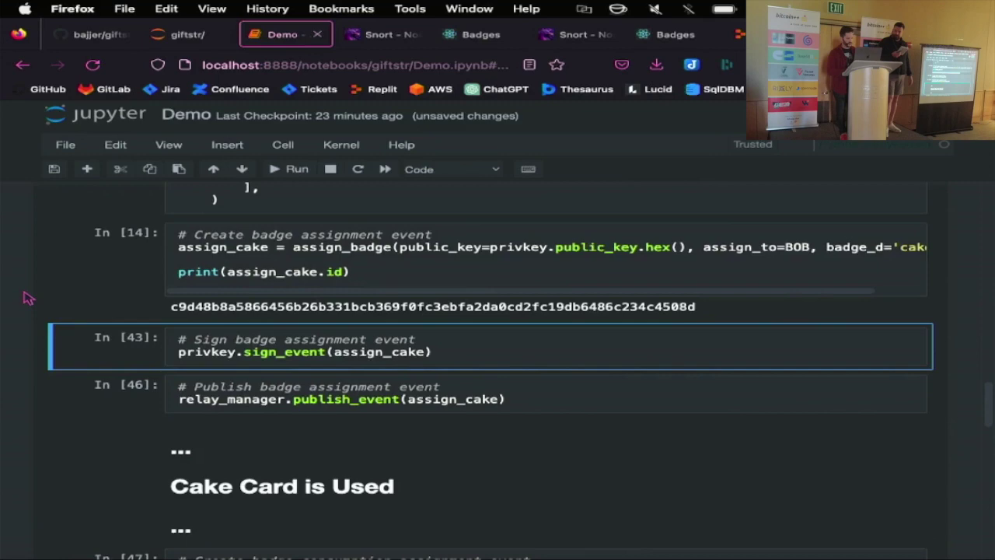
key(shift+Return)
key(shift+Return)
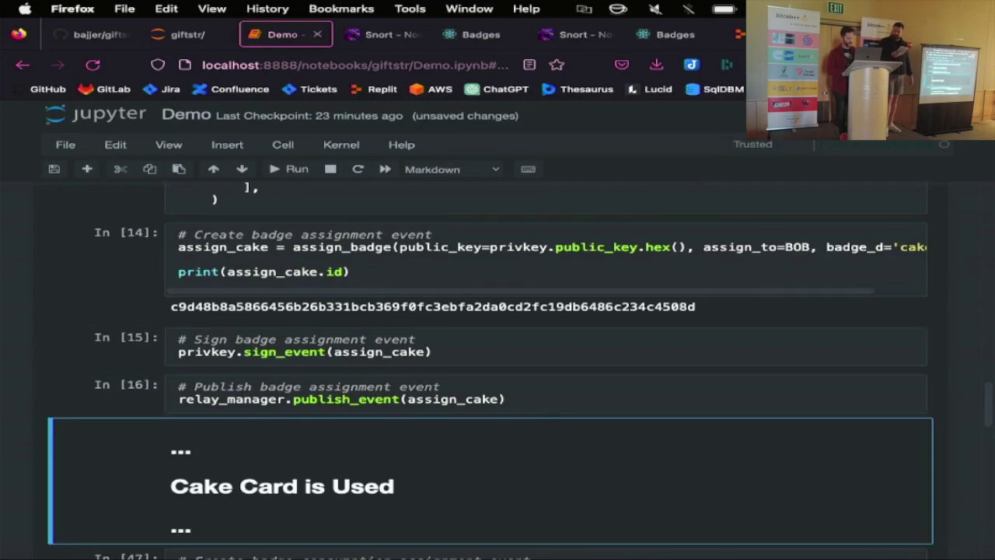
scroll(490, 350, down, 1)
scroll(498, 370, down, 5)
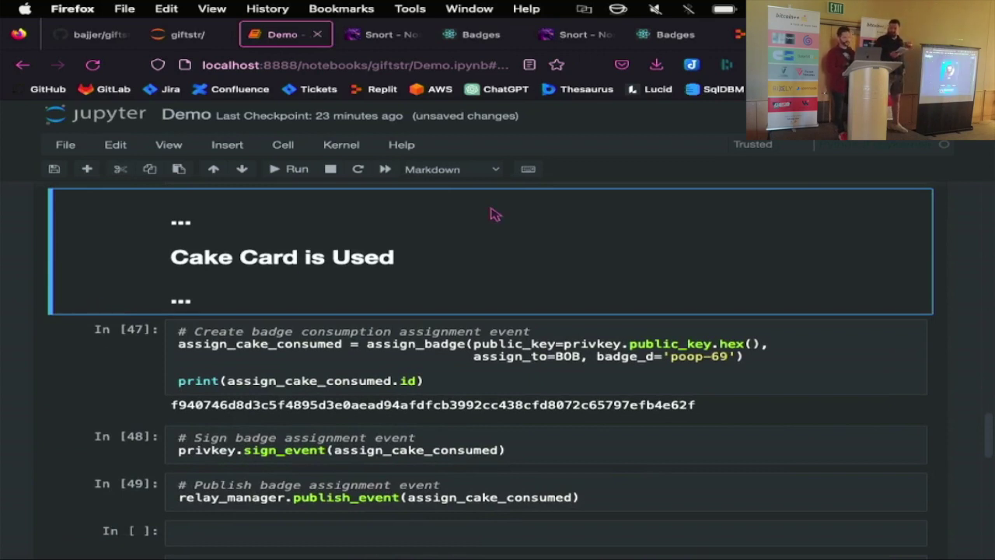
click(667, 35)
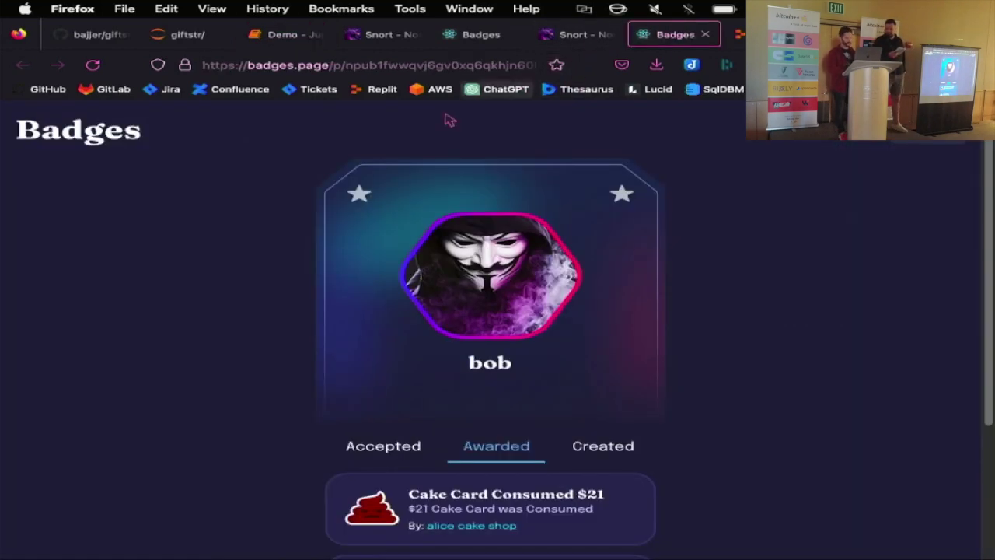
scroll(205, 336, down, 1)
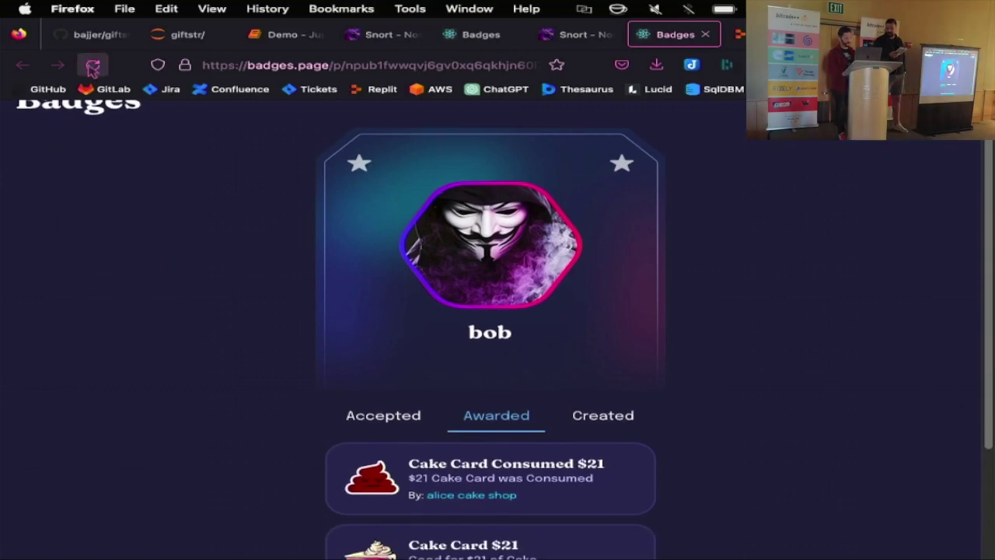
click(92, 66)
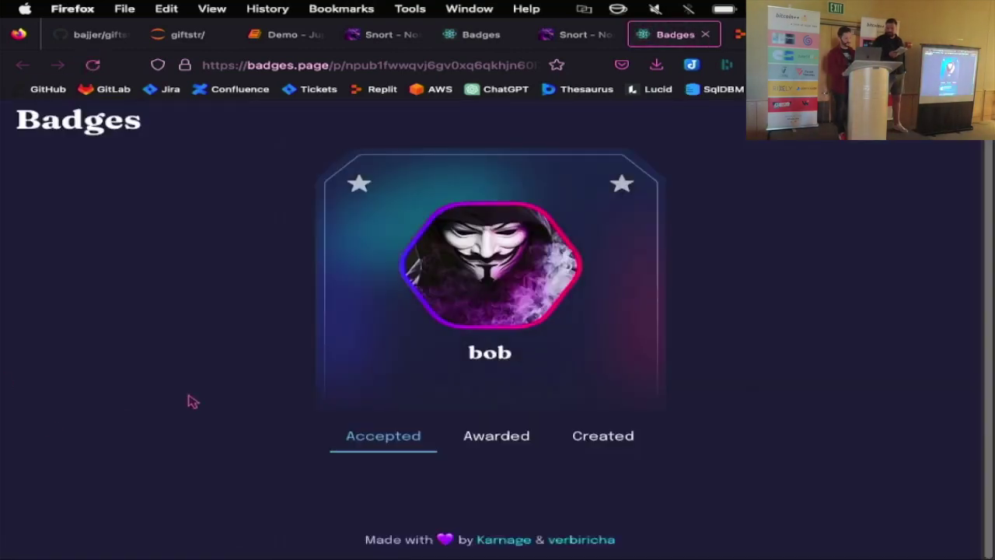
click(523, 442)
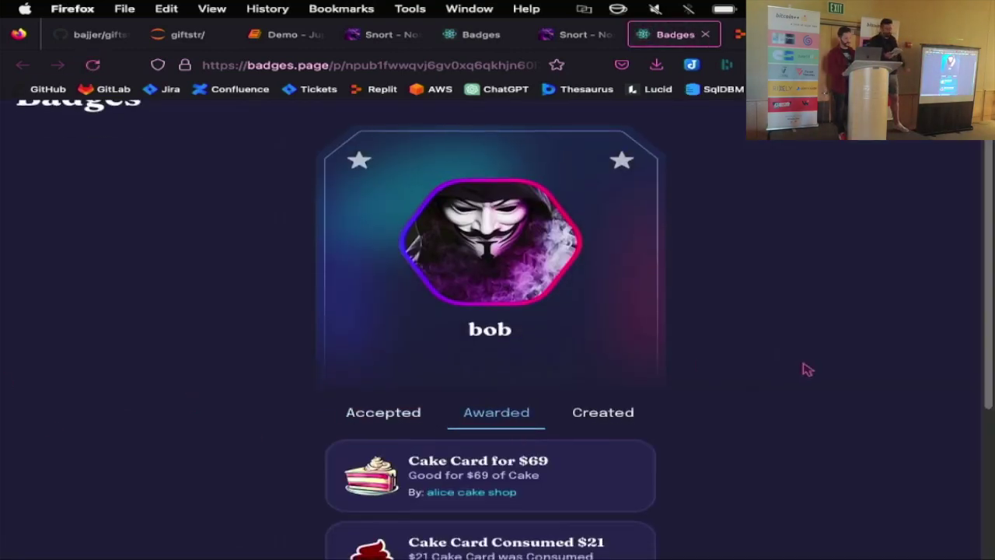
scroll(804, 366, down, 2)
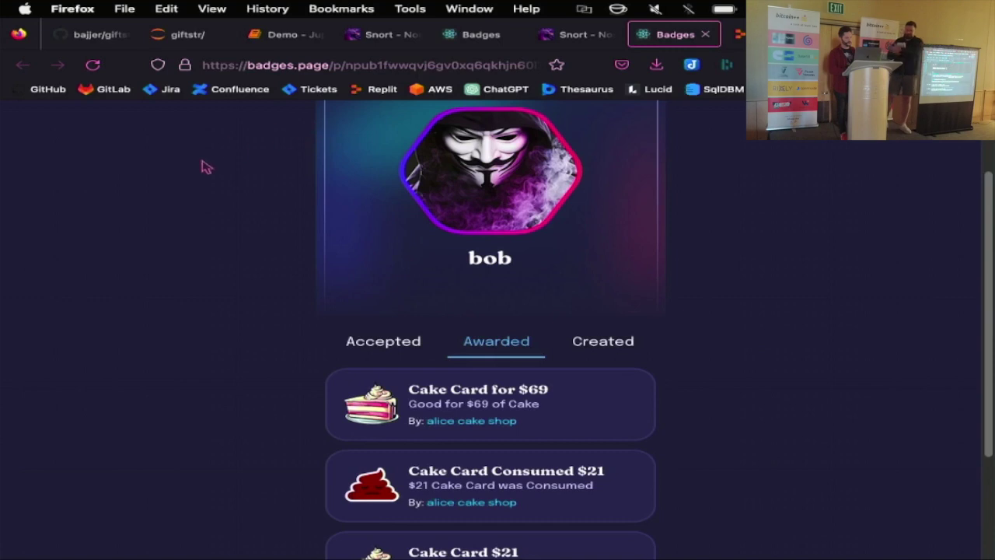
click(286, 36)
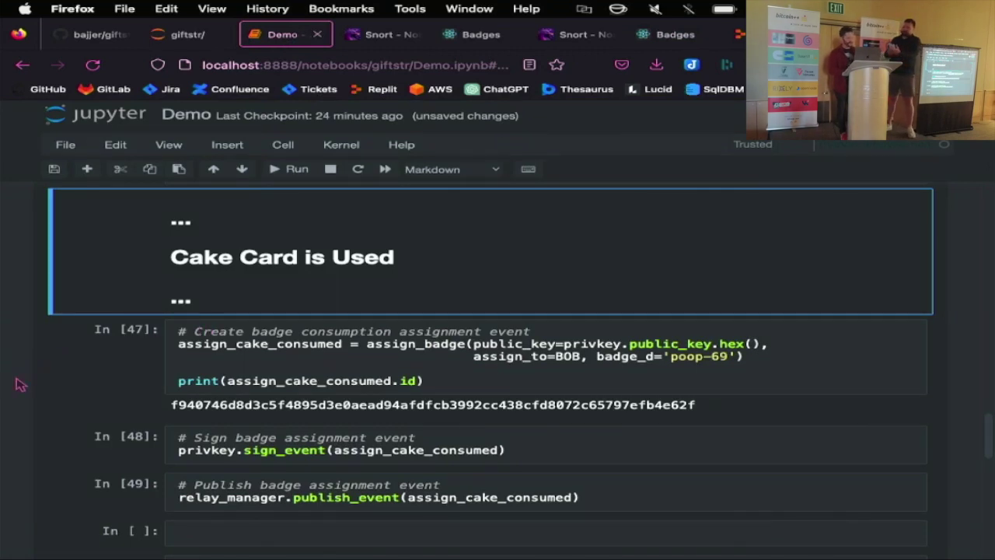
From cell In [47], create, sign and publish the poop-69 consumed-card assignment for BOB
scroll(20, 384, down, 1)
scroll(20, 384, down, 2)
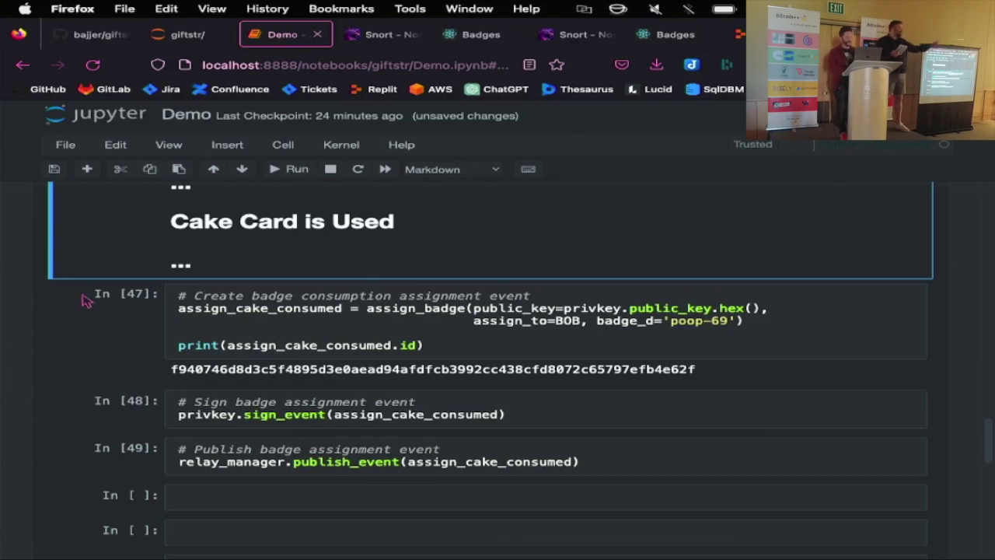
click(104, 342)
key(shift+Return)
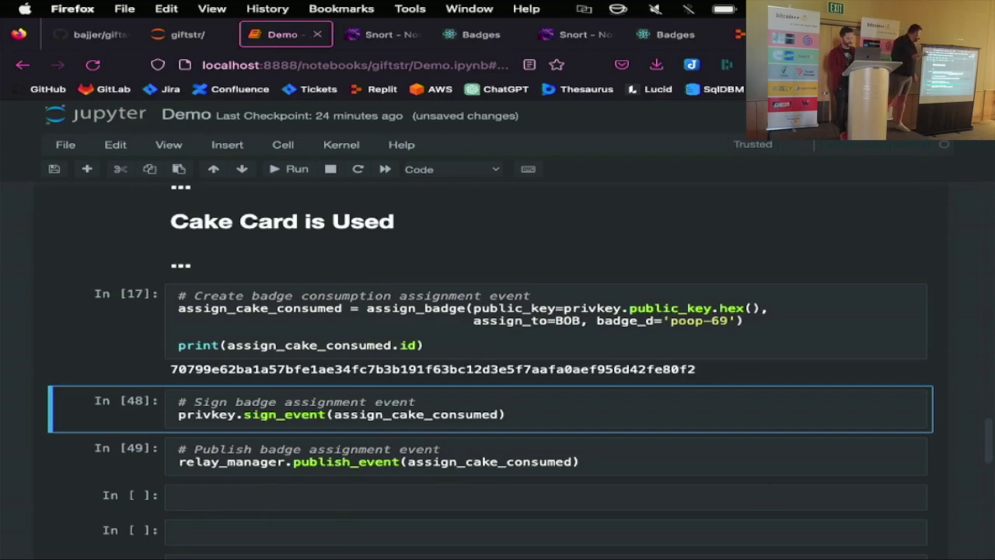
key(shift+Return)
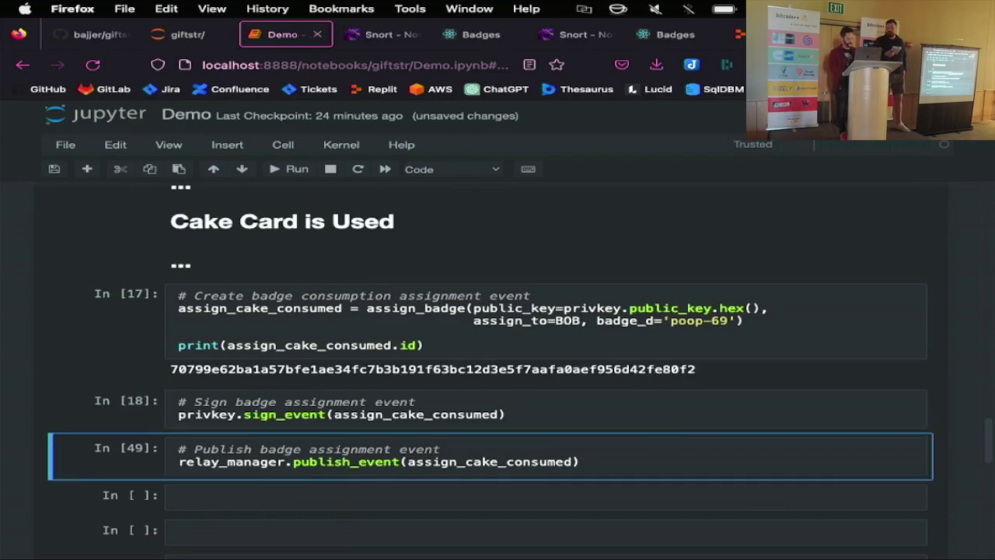
key(shift+Return)
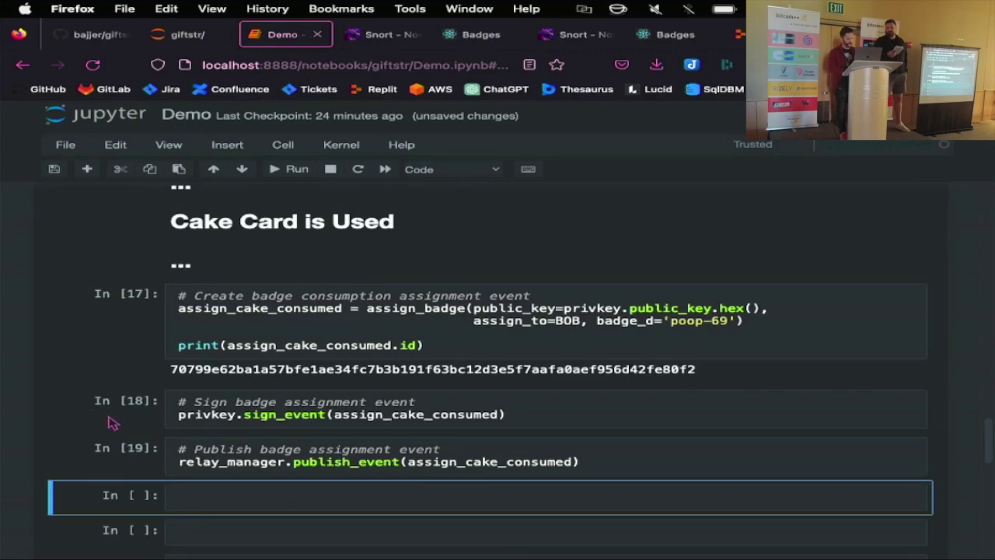
scroll(180, 402, down, 2)
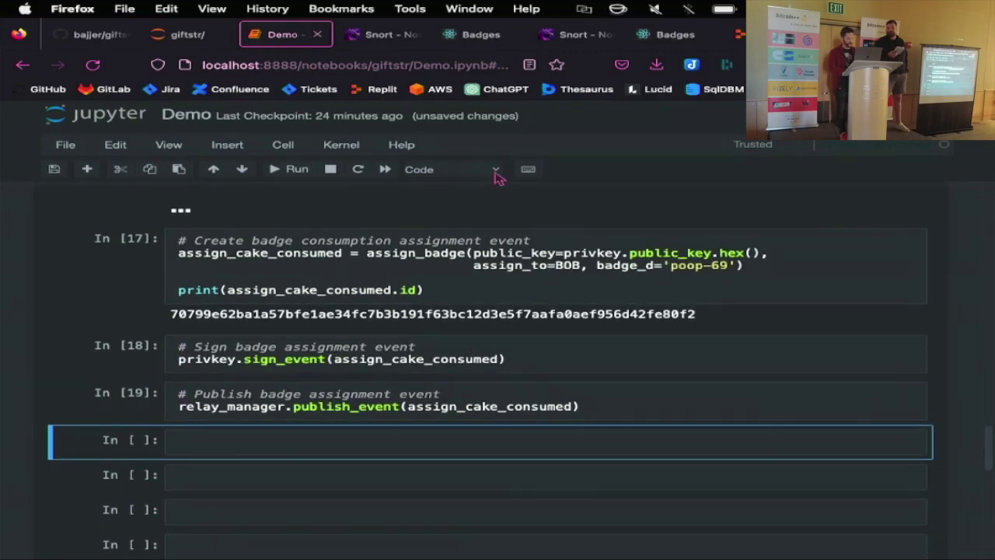
Reload the cake shop's profile and check its Created badges for the consumed $69 card
click(480, 39)
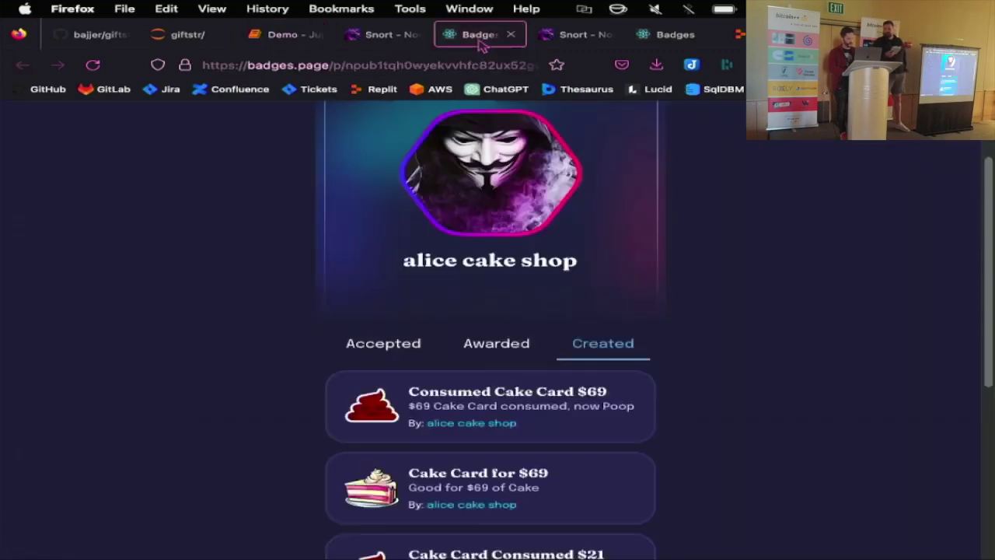
click(93, 65)
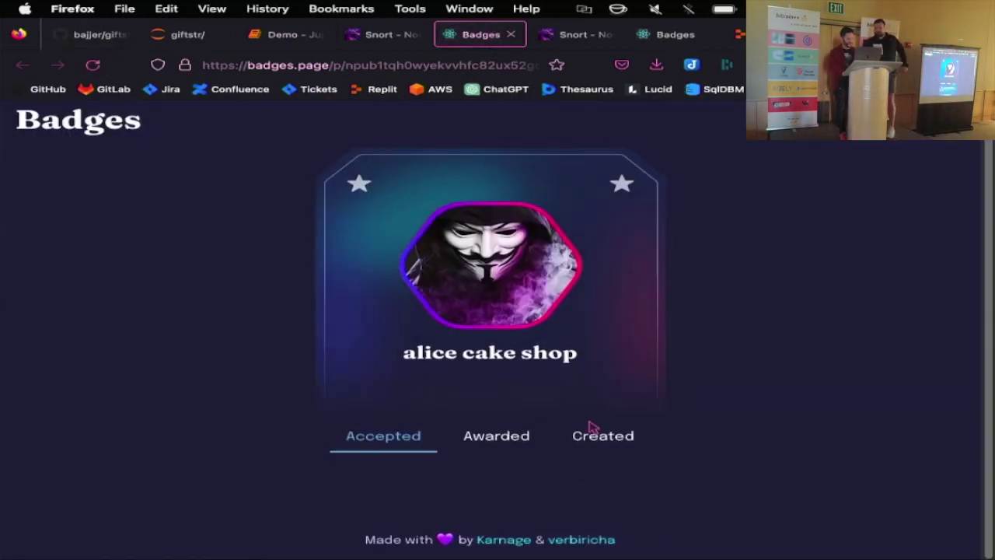
click(593, 435)
scroll(808, 426, down, 1)
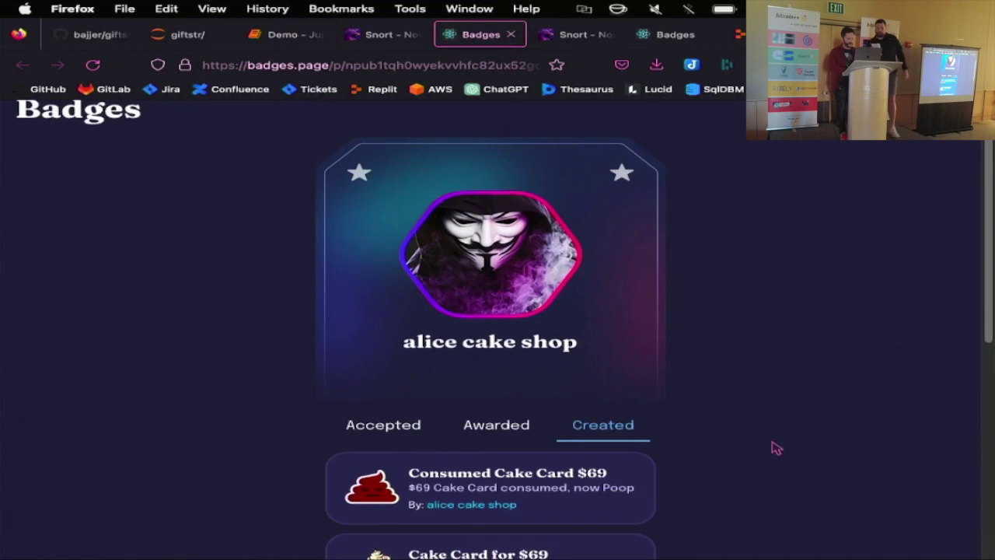
scroll(778, 466, down, 3)
click(675, 34)
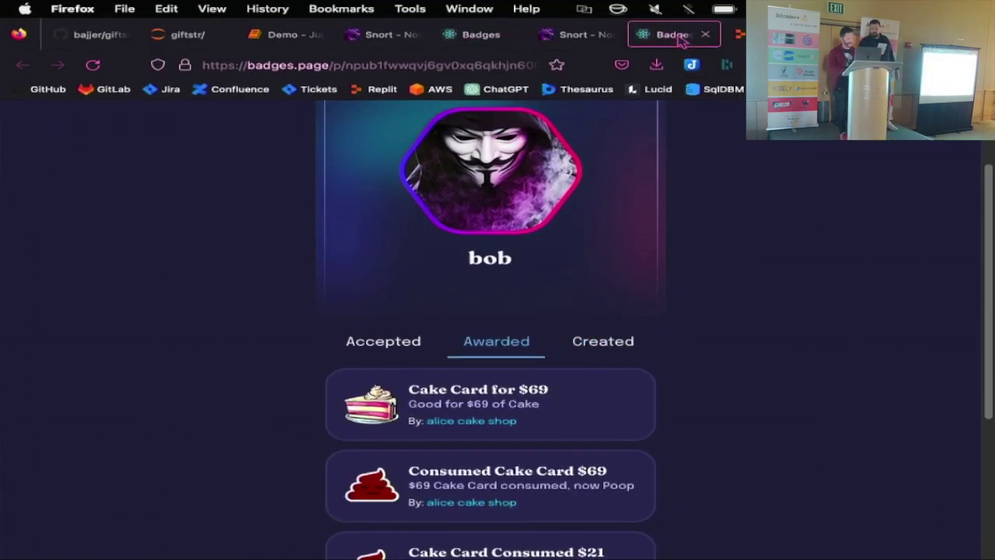
click(92, 64)
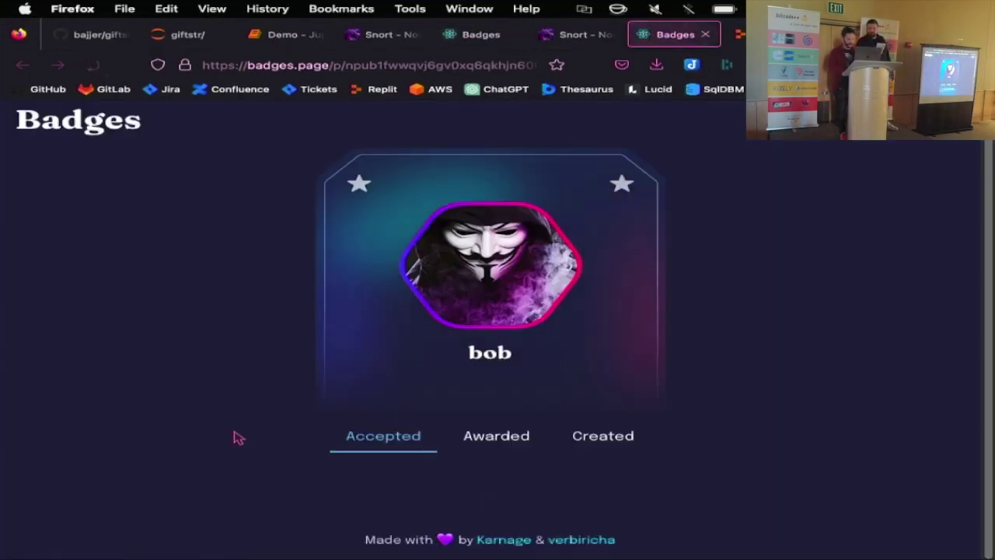
click(519, 439)
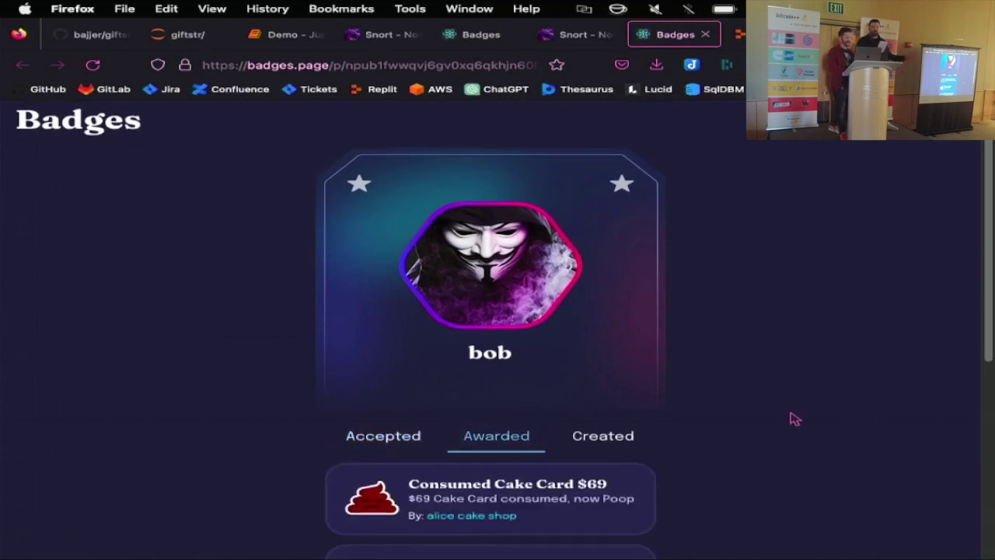
scroll(791, 415, down, 3)
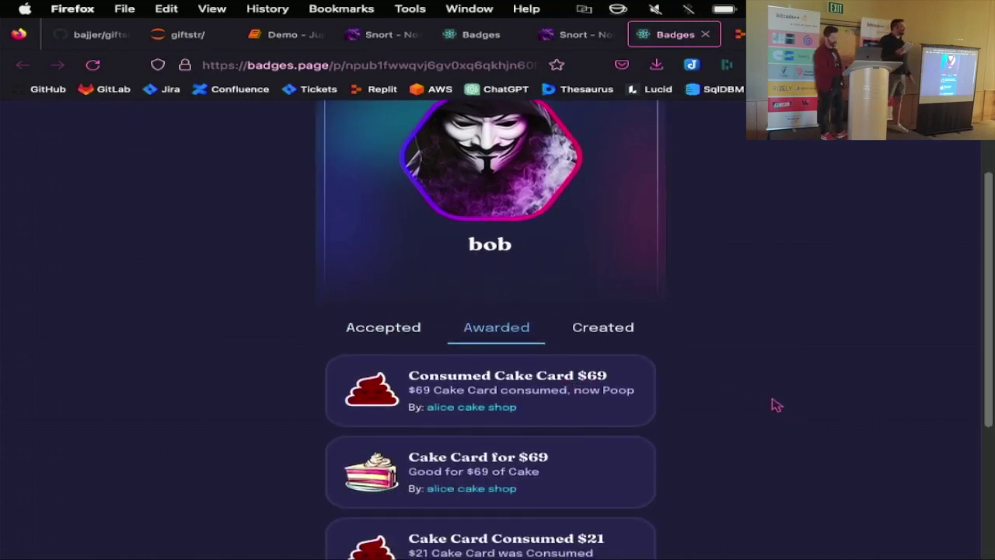
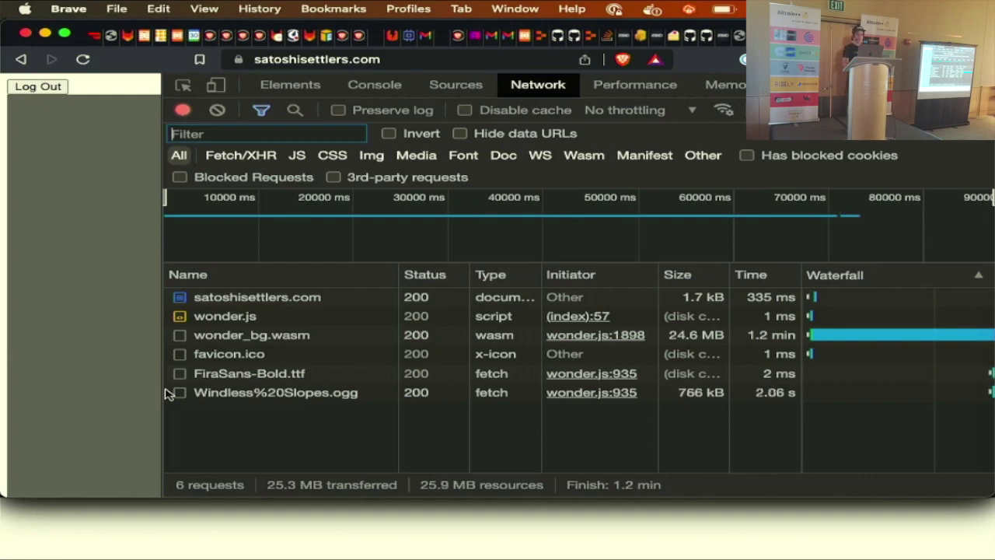
Widen the game page beside the developer tools and zoom it out to 75%
drag(158, 391, 772, 389)
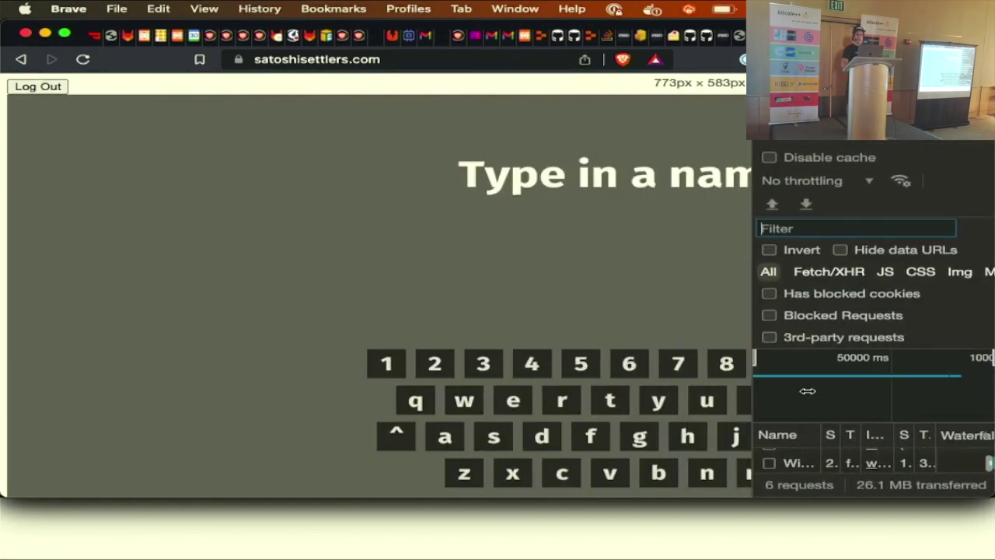
click(566, 294)
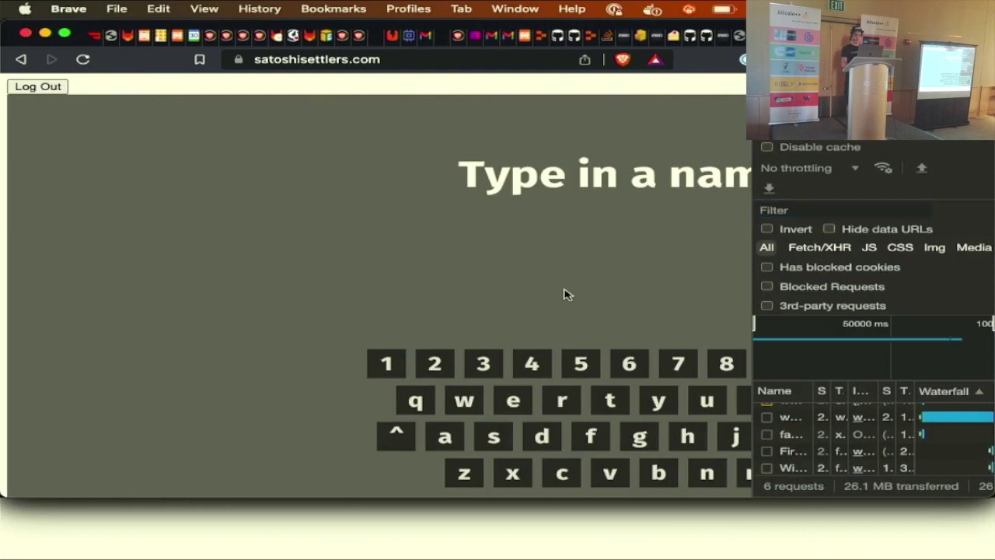
key(super+minus)
key(super+minus)
key(super+minus)
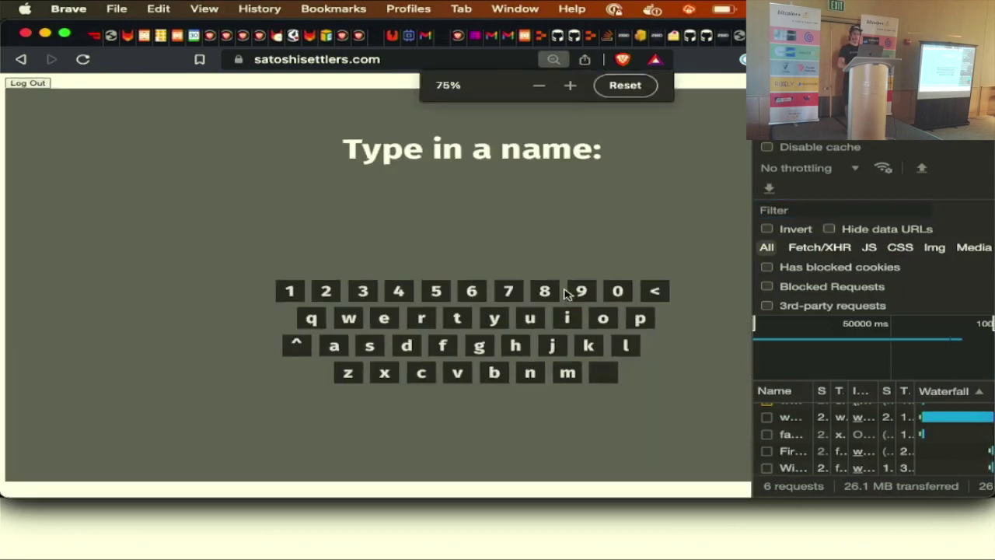
Enter the player name 'supertestnet' on the keypad and start the game
click(371, 347)
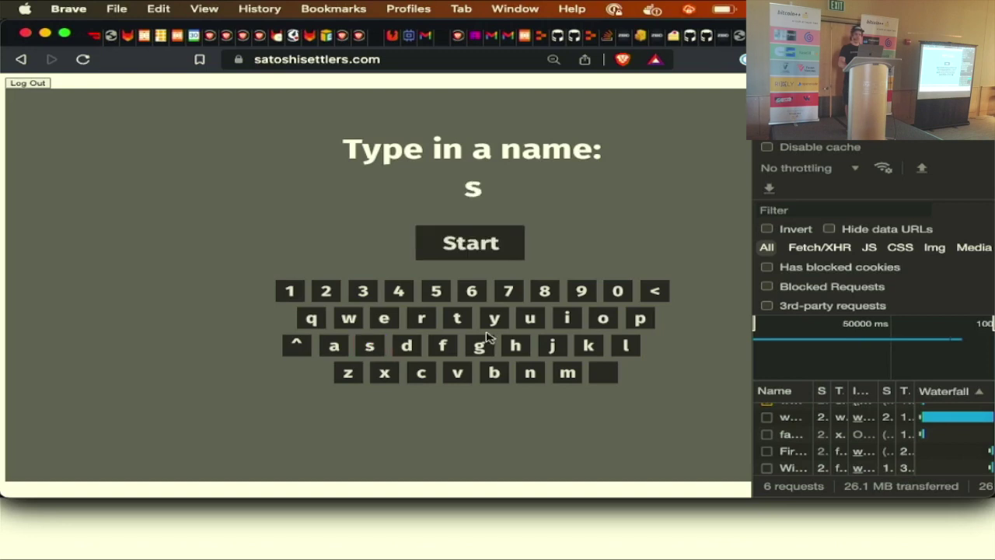
click(529, 319)
click(641, 320)
click(383, 319)
click(419, 319)
click(457, 322)
click(383, 319)
click(371, 346)
click(457, 322)
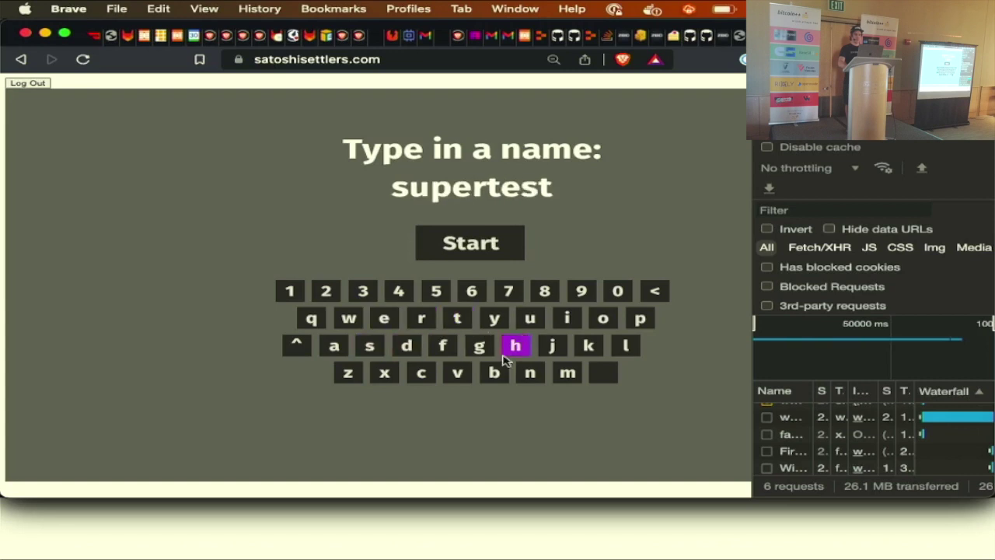
click(529, 372)
click(383, 319)
click(453, 319)
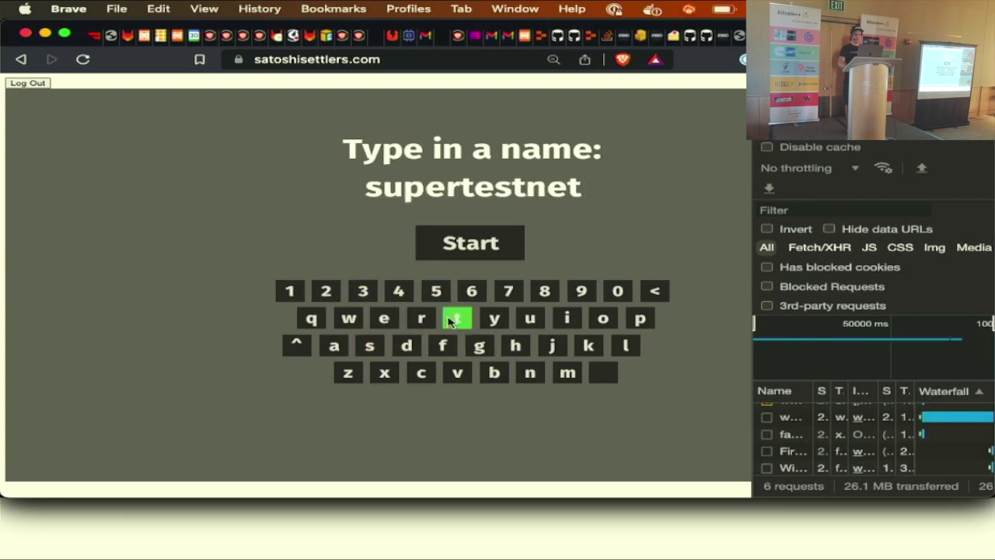
click(477, 247)
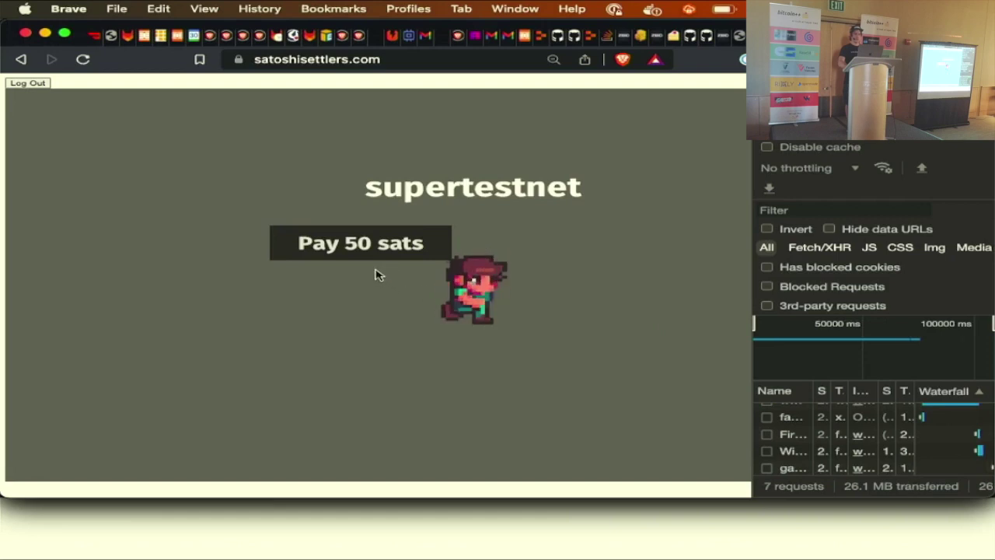
Pay four 50-sat invoices, shrinking and closing the developer tools partway through
click(338, 247)
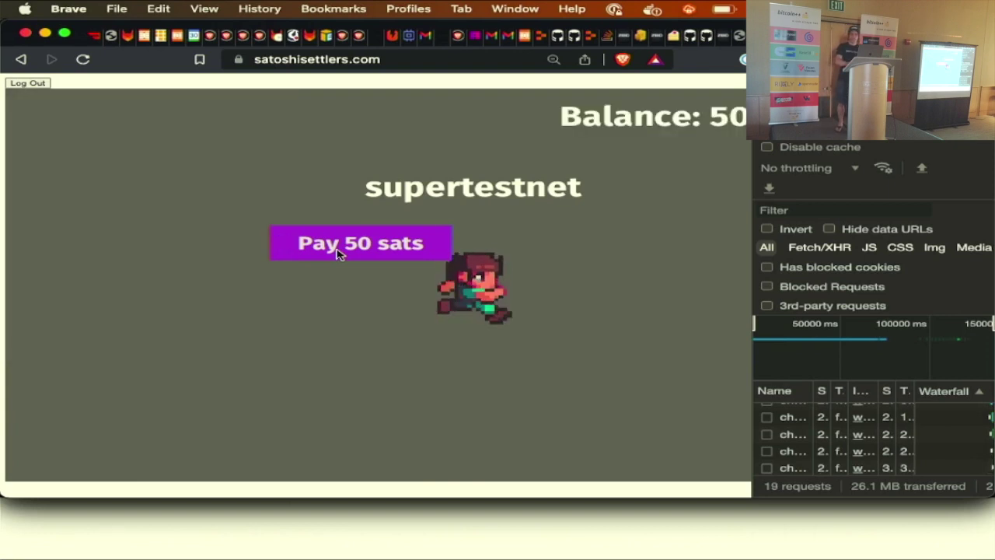
click(336, 243)
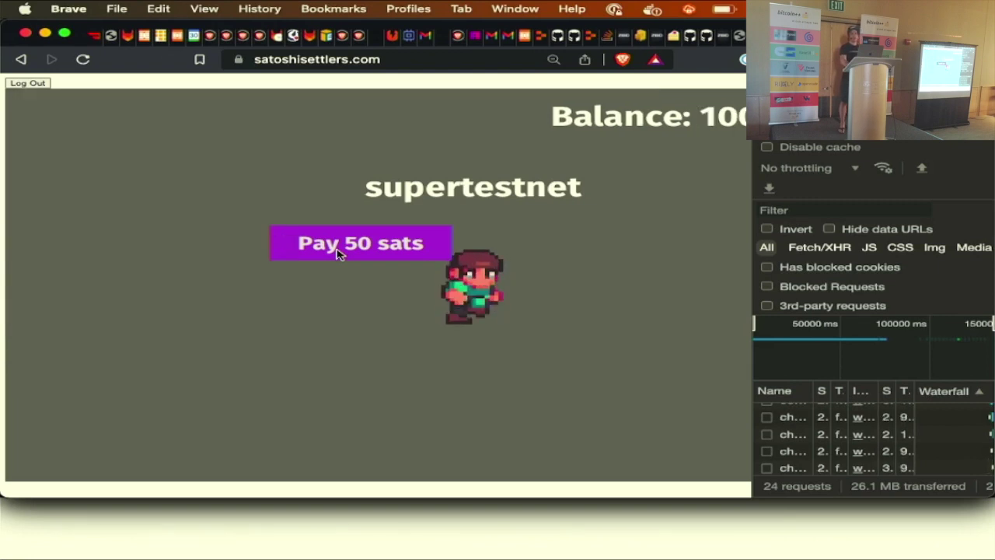
click(760, 209)
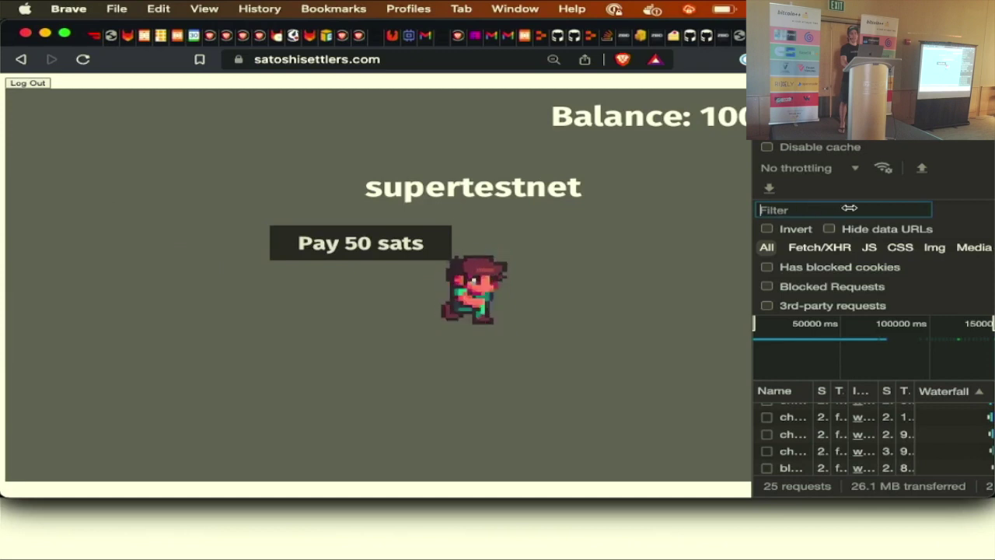
key(super+minus)
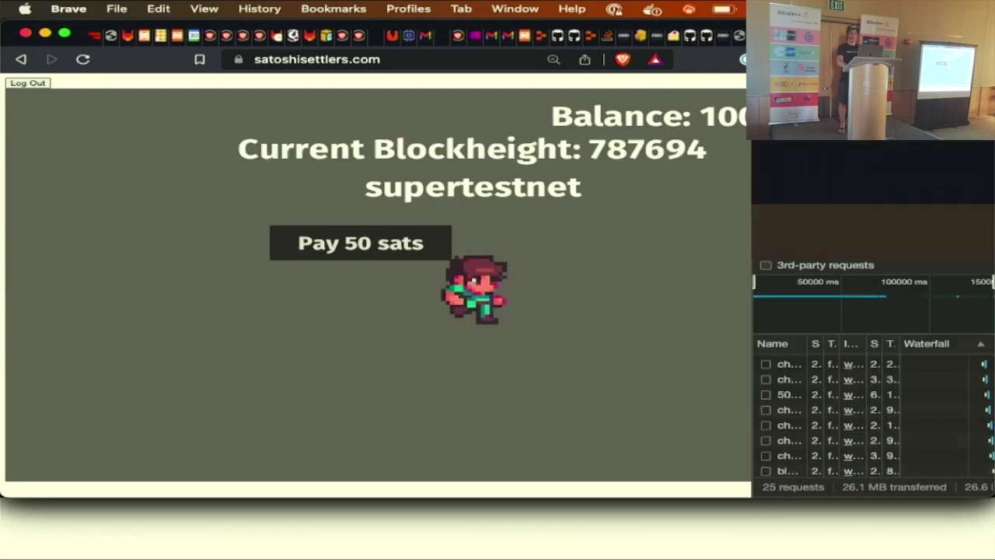
key(super+alt+i)
click(359, 248)
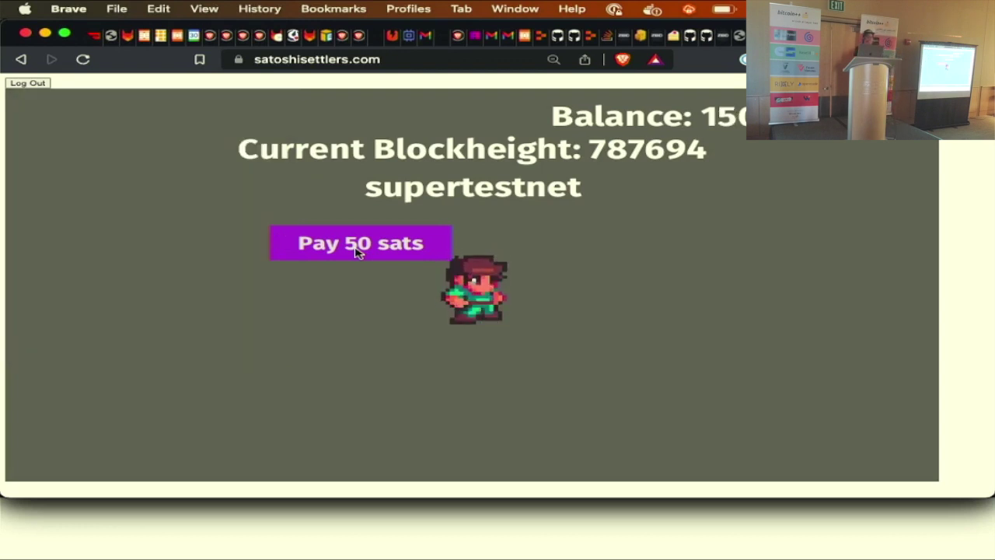
click(357, 247)
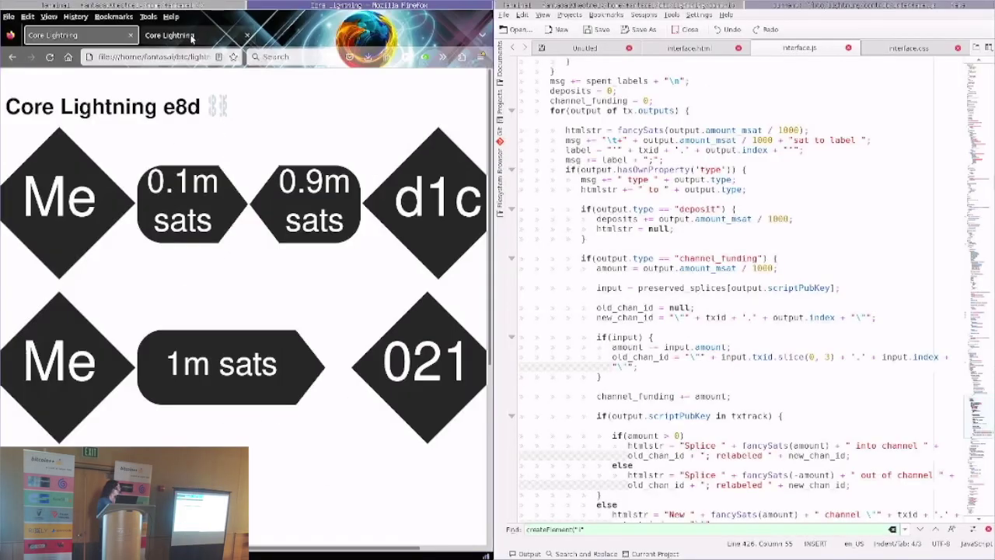
Show the Core Lightning channel page, then the end of the main section in interface.html
click(192, 35)
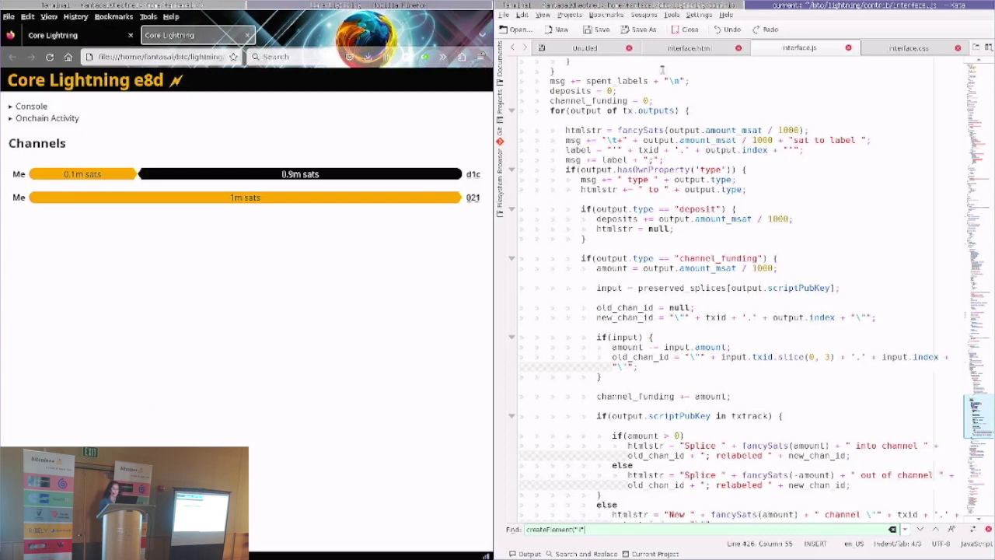
click(689, 48)
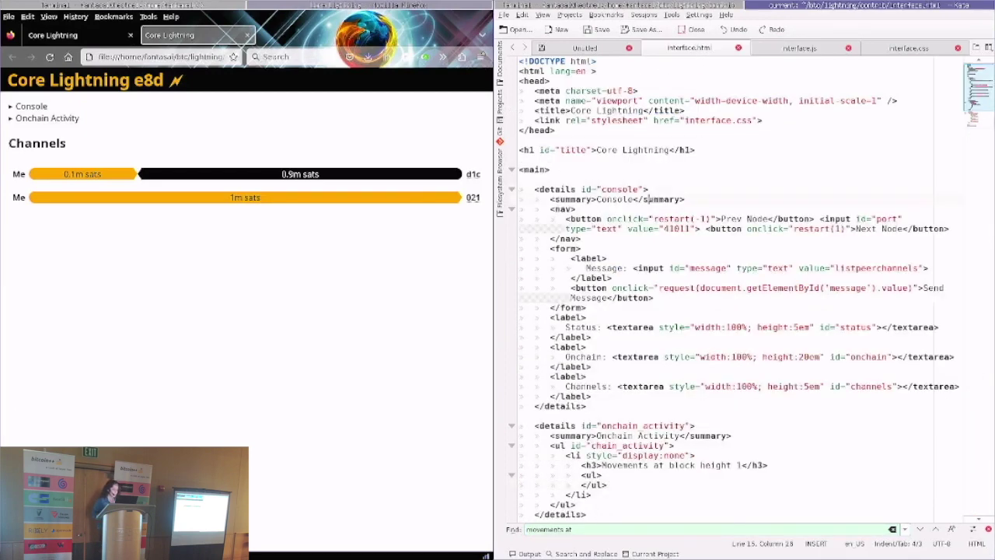
key(Down)
key(Down)
key(Down)
key(Down)
key(Down)
key(Down)
key(Down)
key(Down)
key(Down)
key(Down)
key(Down)
key(Down)
key(Down)
key(Down)
key(Down)
key(Down)
key(Down)
key(Down)
key(Down)
key(Down)
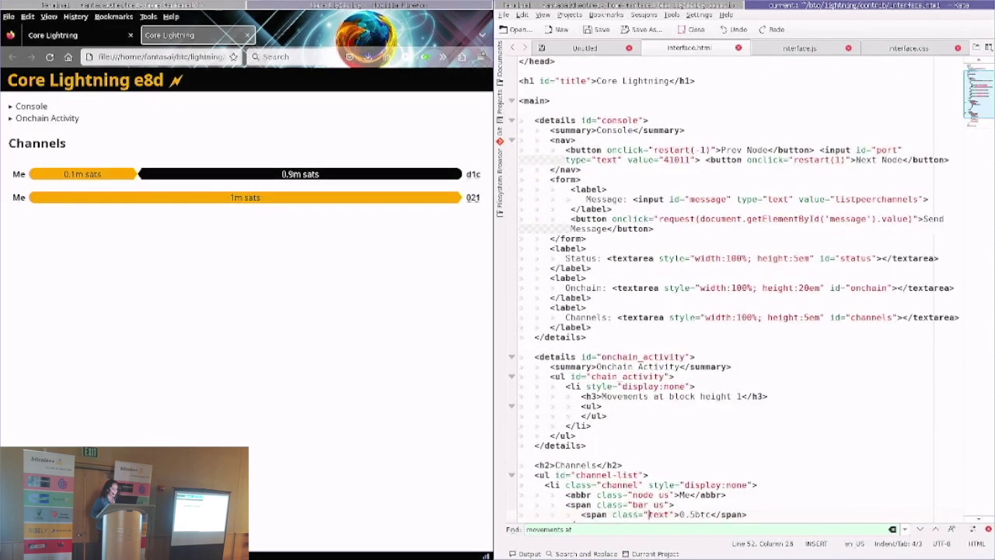
key(Down)
key(Down)
key(Down)
key(Down)
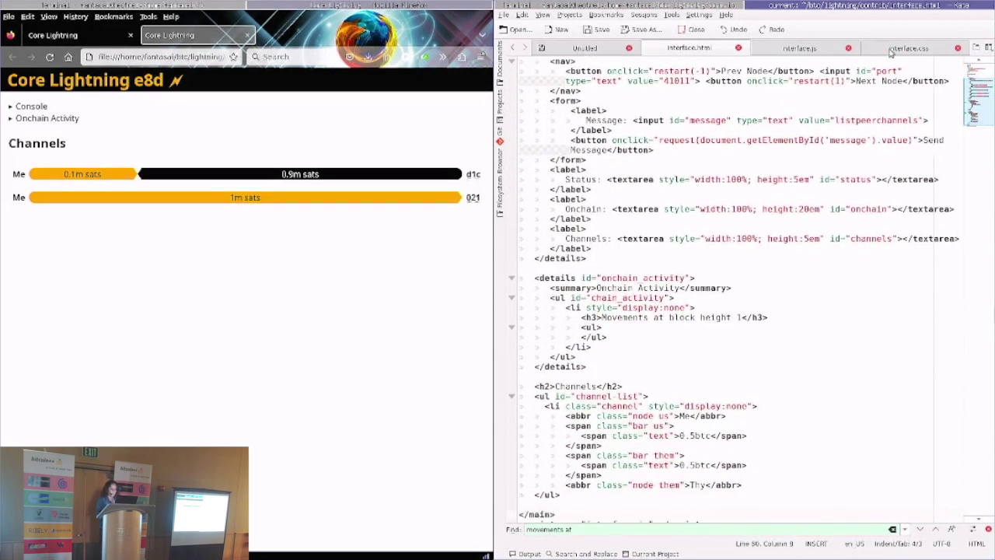
Show the Onchain Activity styles in interface.css, then the styled page full-screen
click(893, 49)
click(578, 389)
key(ctrl+End)
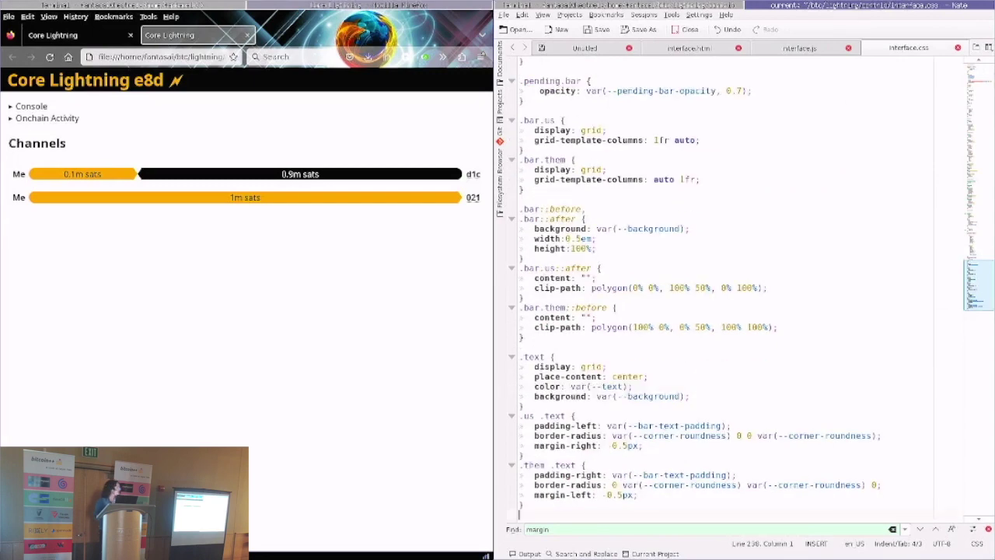
key(Page_Up)
key(Page_Up)
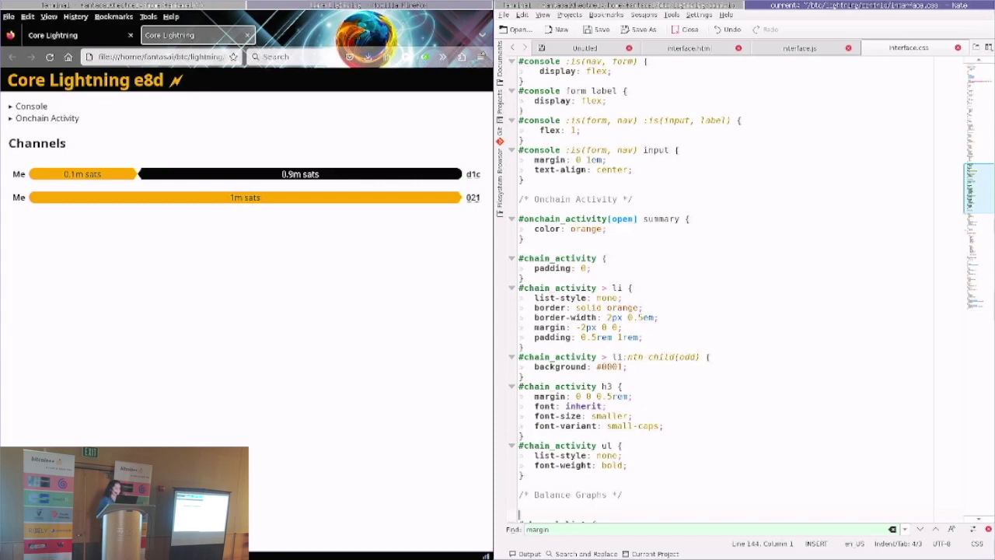
click(246, 406)
key(F11)
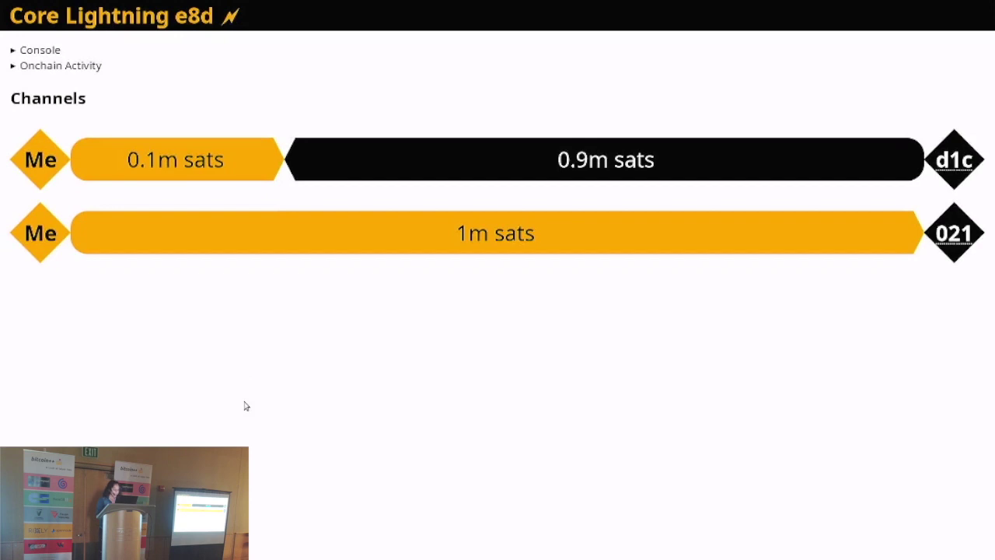
Zoom the Core Lightning page in and out to show the balance bars, then exit full-screen
key(ctrl+plus)
key(ctrl+plus)
key(ctrl+plus)
key(ctrl+plus)
key(ctrl+plus)
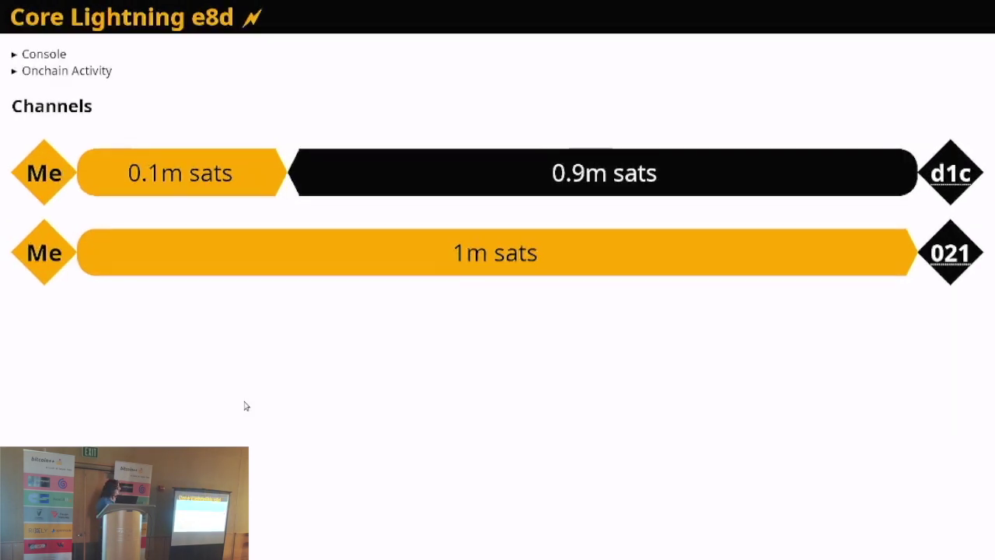
key(ctrl+plus)
key(ctrl+plus)
key(ctrl+plus)
key(ctrl+plus)
key(ctrl+minus)
key(ctrl+minus)
key(ctrl+minus)
key(ctrl+minus)
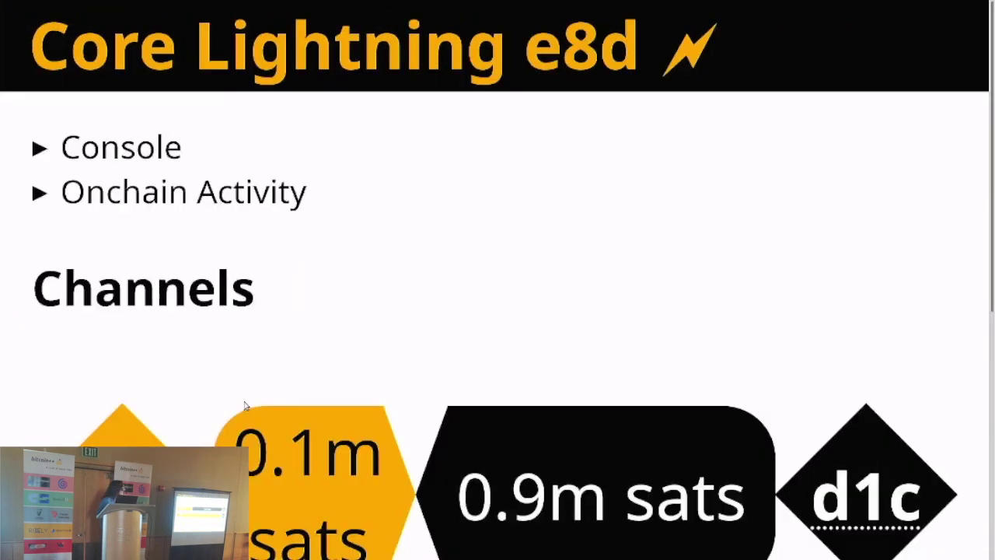
key(ctrl+minus)
key(ctrl+minus)
key(ctrl+minus)
key(ctrl+minus)
key(ctrl+minus)
key(ctrl+minus)
key(ctrl+minus)
key(ctrl+minus)
key(ctrl+minus)
key(ctrl+minus)
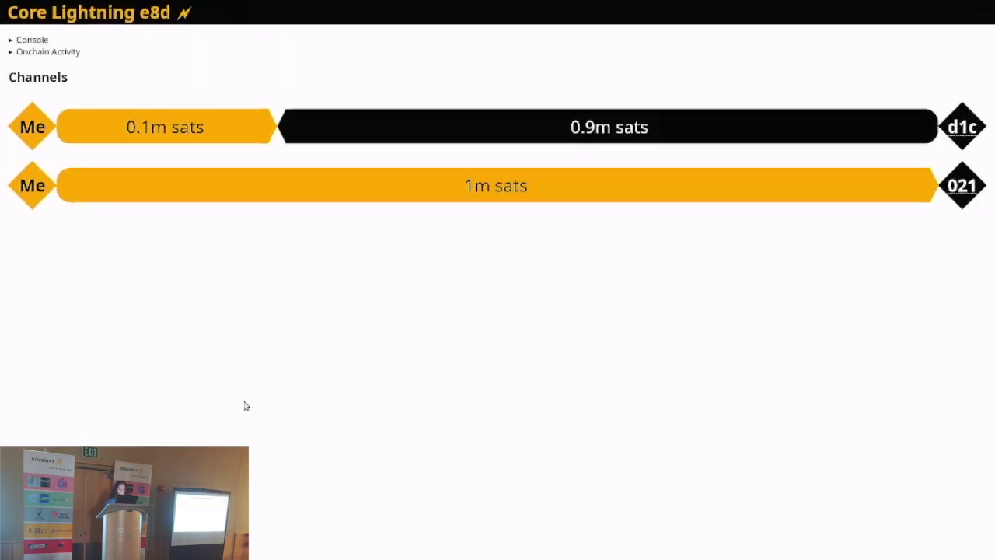
key(ctrl+plus)
key(ctrl+plus)
key(ctrl+plus)
key(ctrl+plus)
key(ctrl+plus)
key(ctrl+plus)
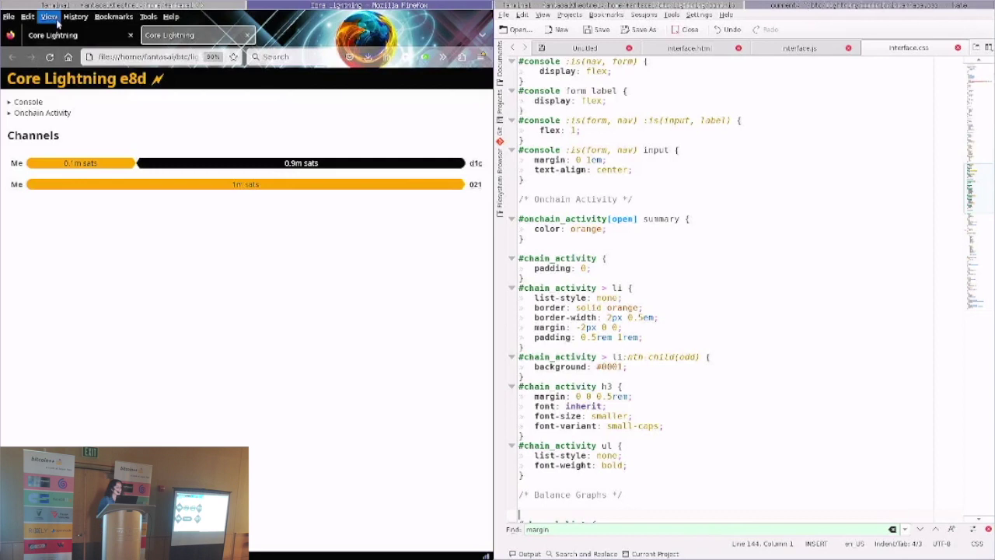
key(ctrl+plus)
key(ctrl+plus)
key(ctrl+plus)
key(ctrl+plus)
key(ctrl+plus)
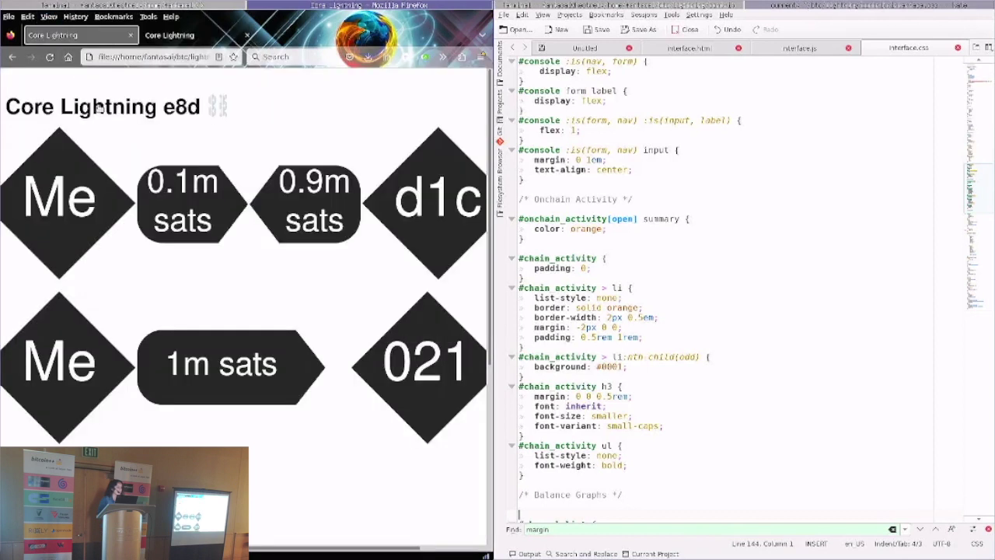
Expand Onchain Activity on the plain page, then expand and collapse it on the styled page
click(224, 109)
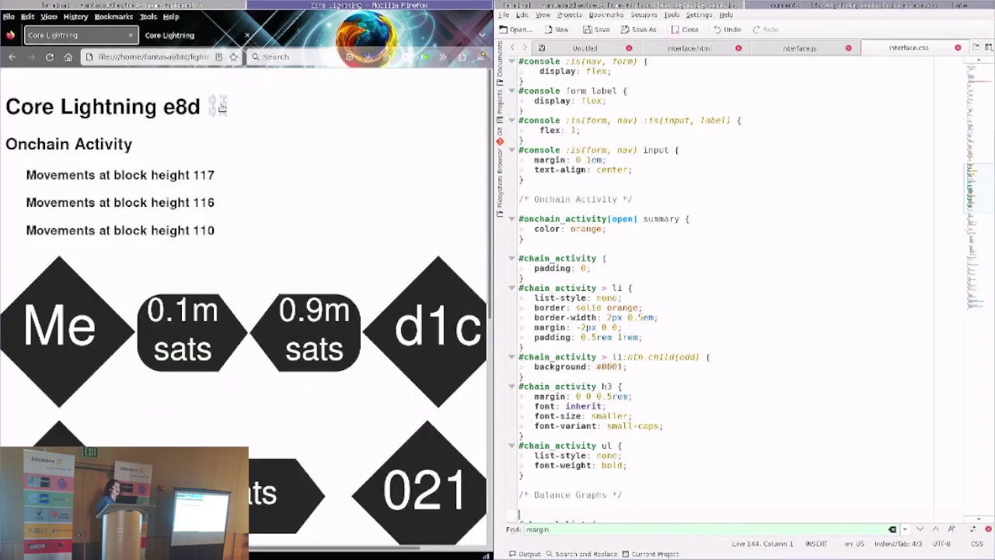
click(170, 35)
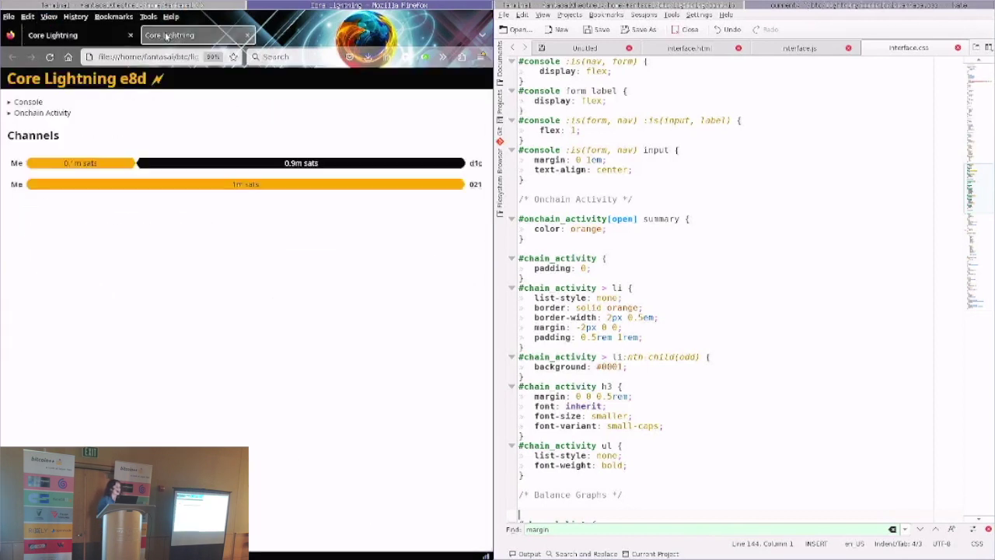
click(68, 114)
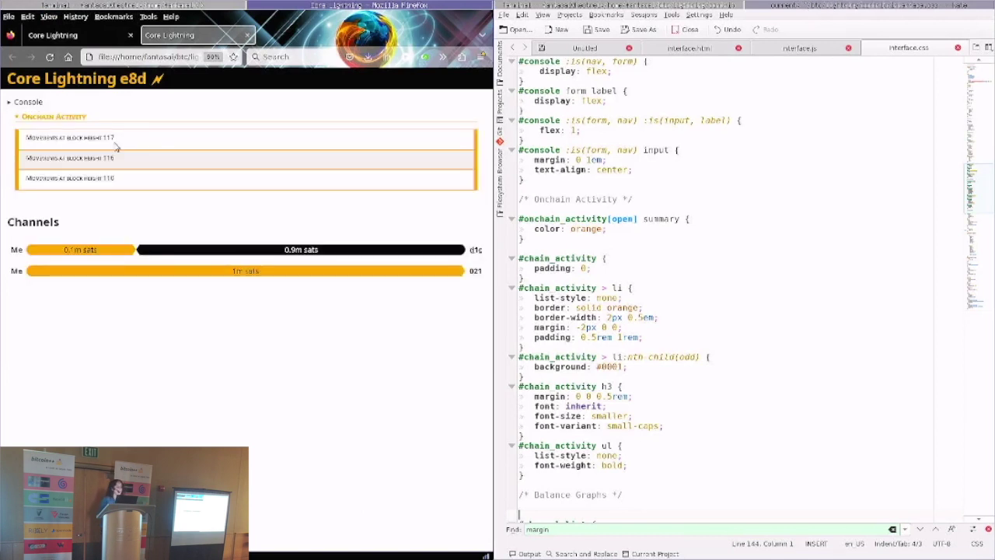
click(68, 116)
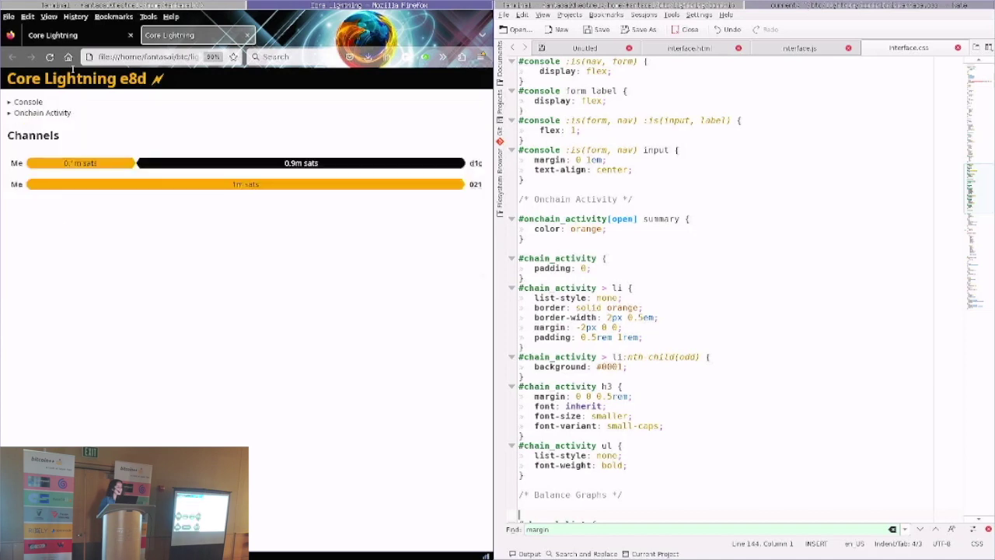
click(75, 39)
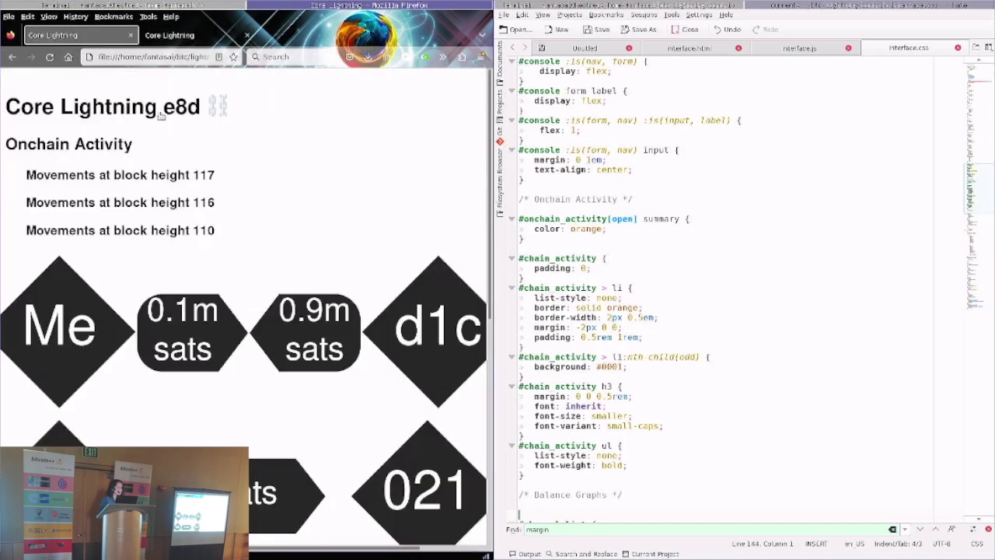
scroll(205, 100, up, 5)
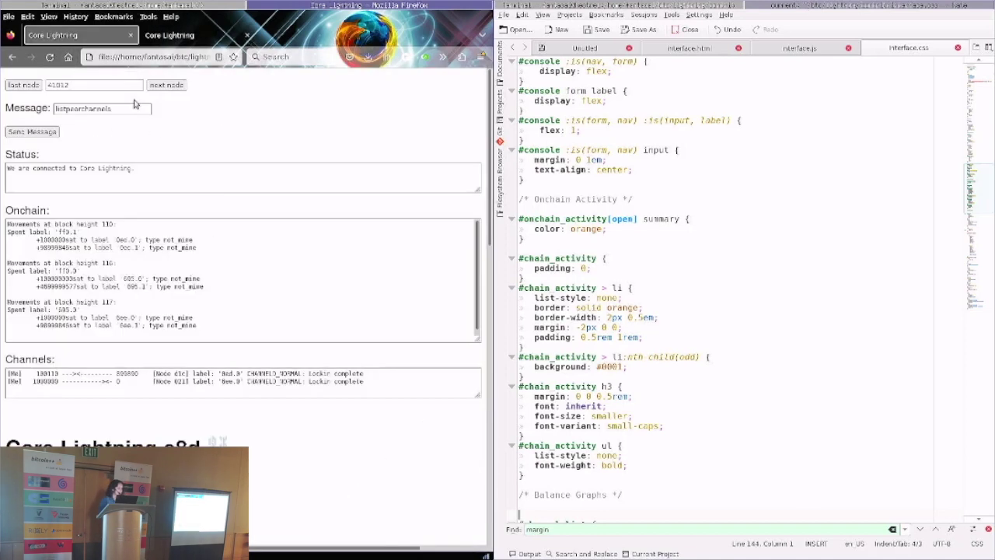
click(173, 35)
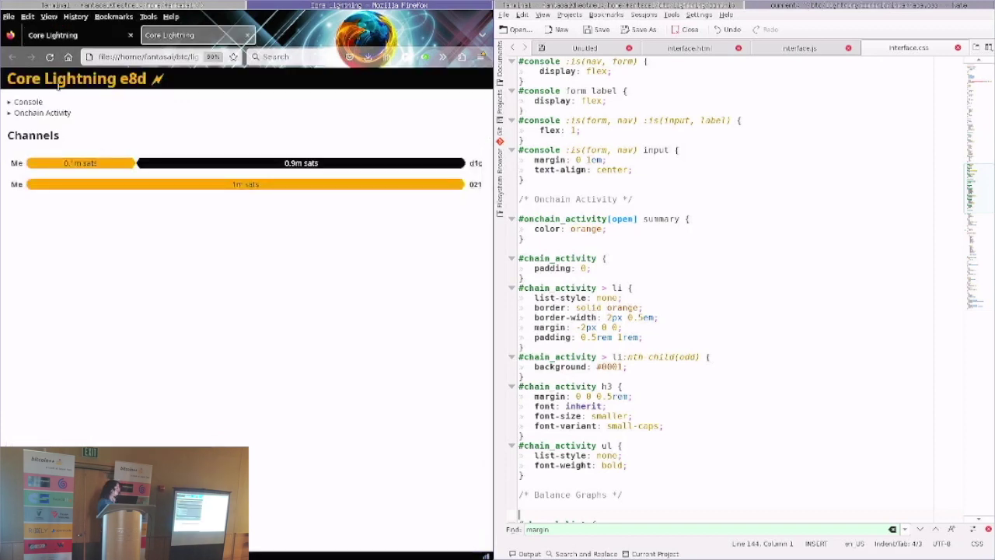
click(28, 101)
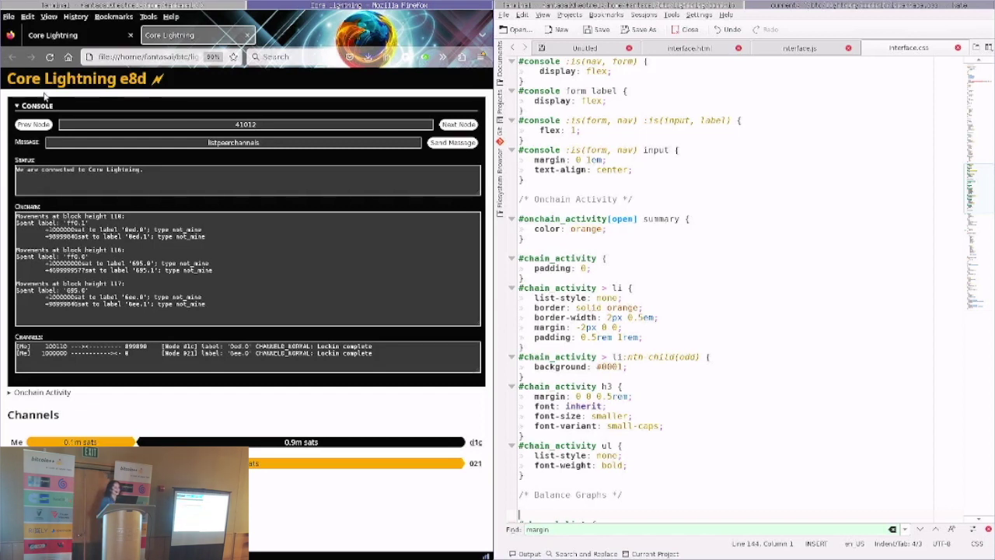
click(38, 104)
click(38, 102)
triple_click(37, 102)
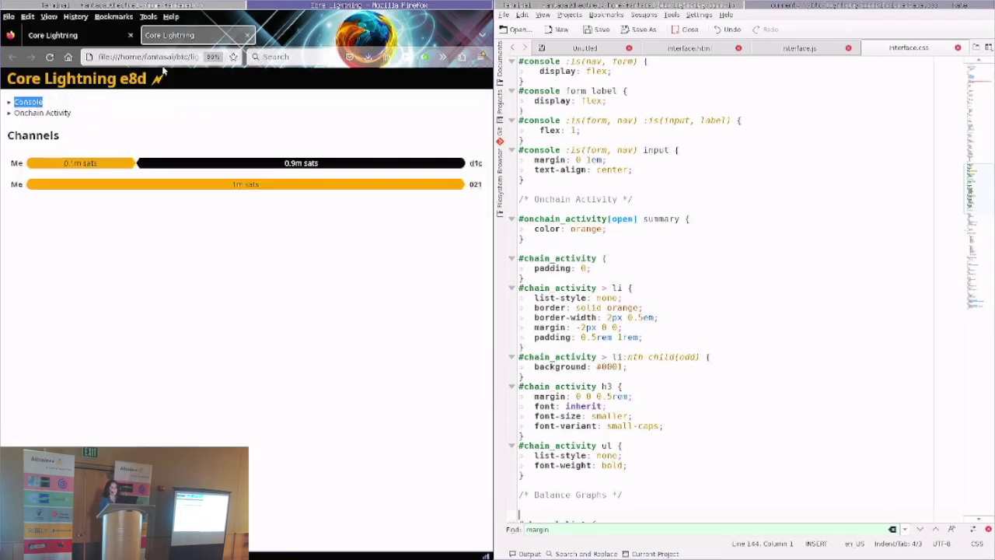
click(782, 327)
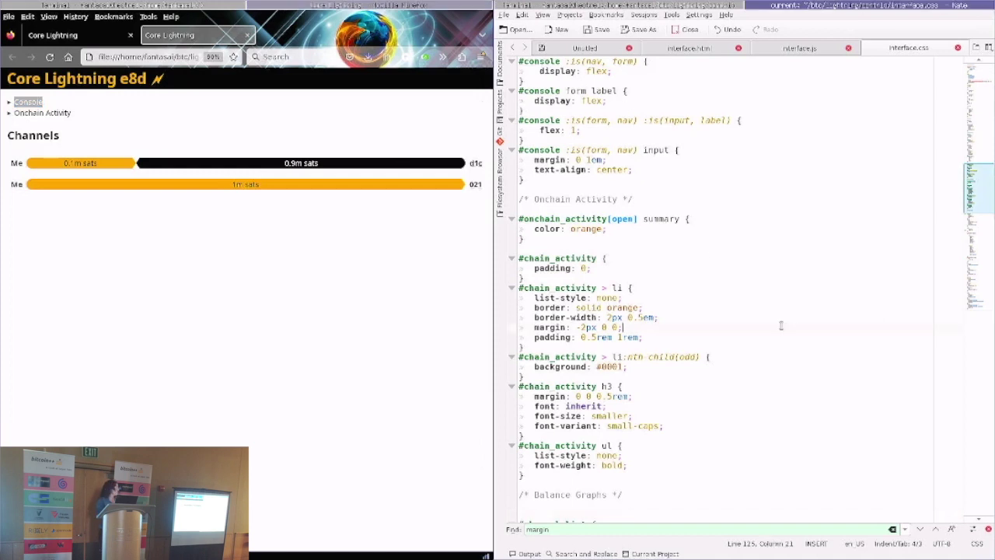